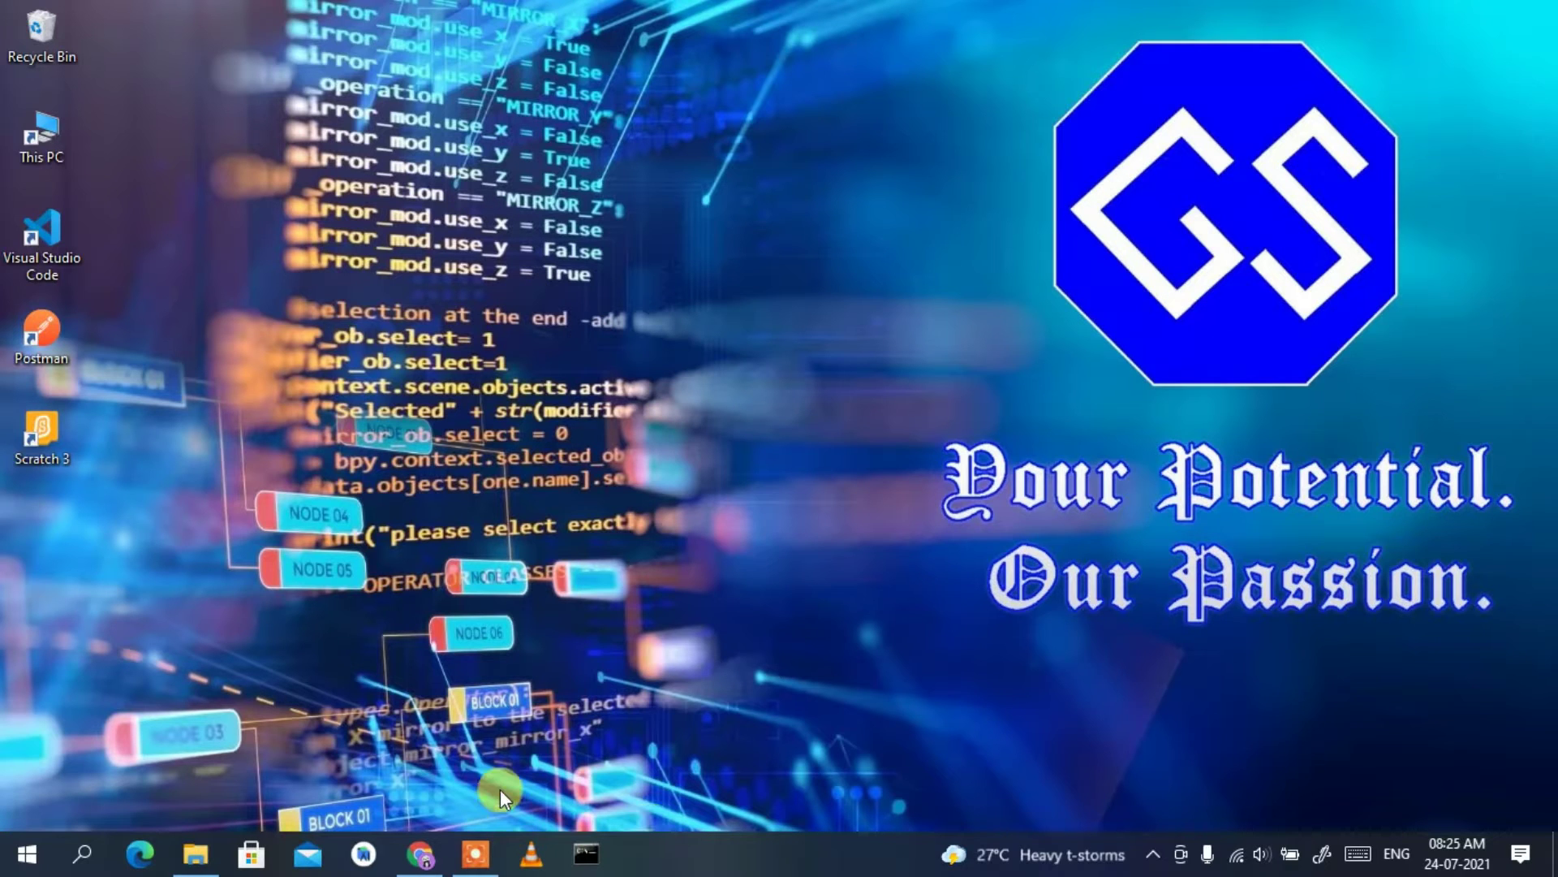
Step: Search Google in Chrome for 'audacity download'
click(431, 850)
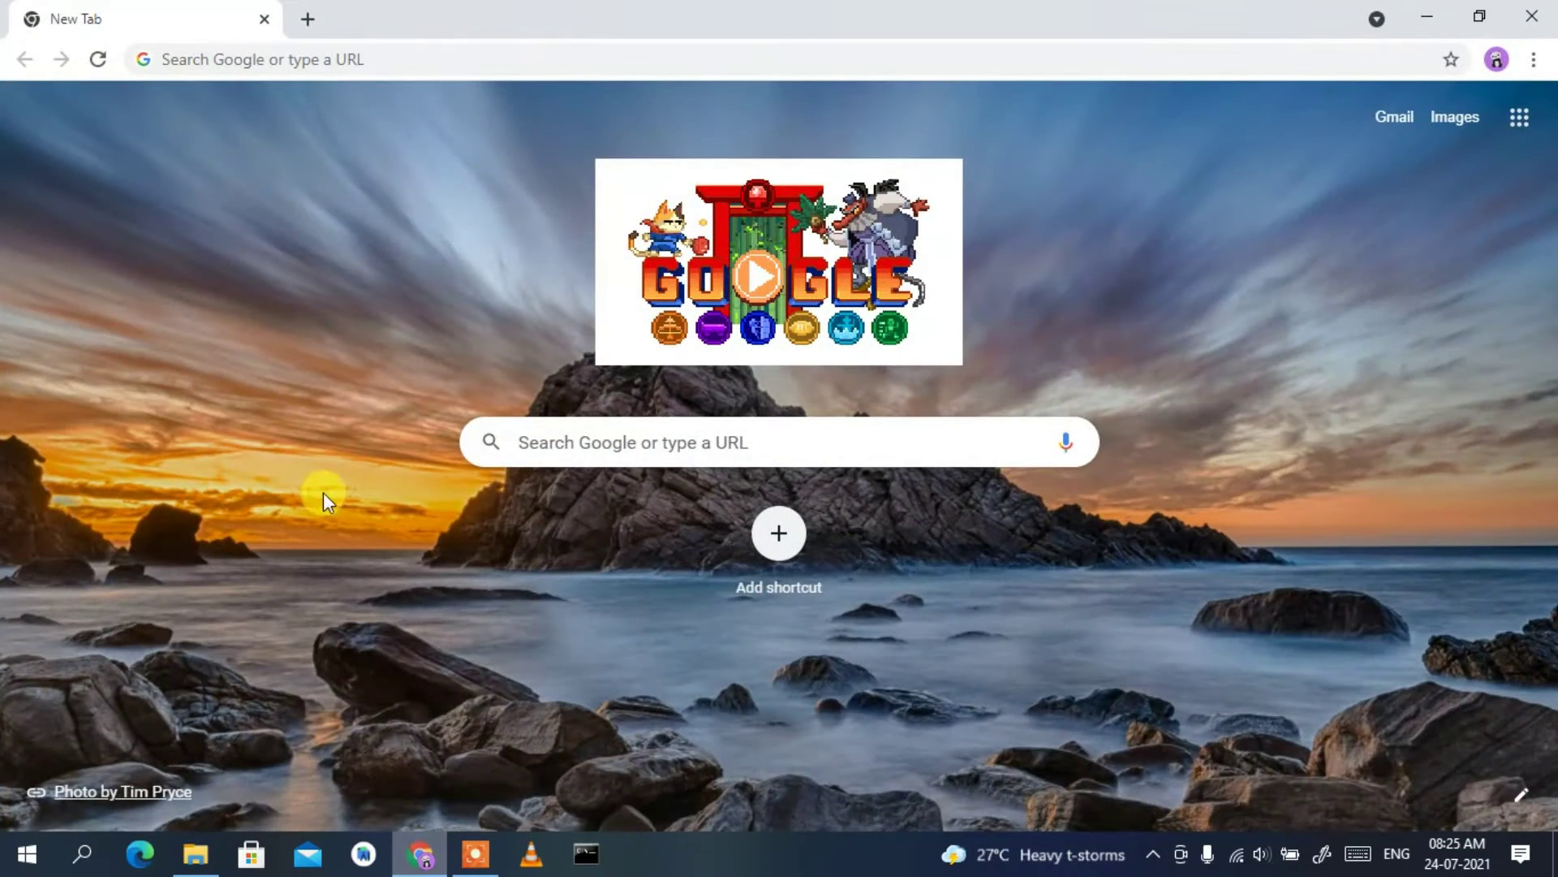
click(678, 59)
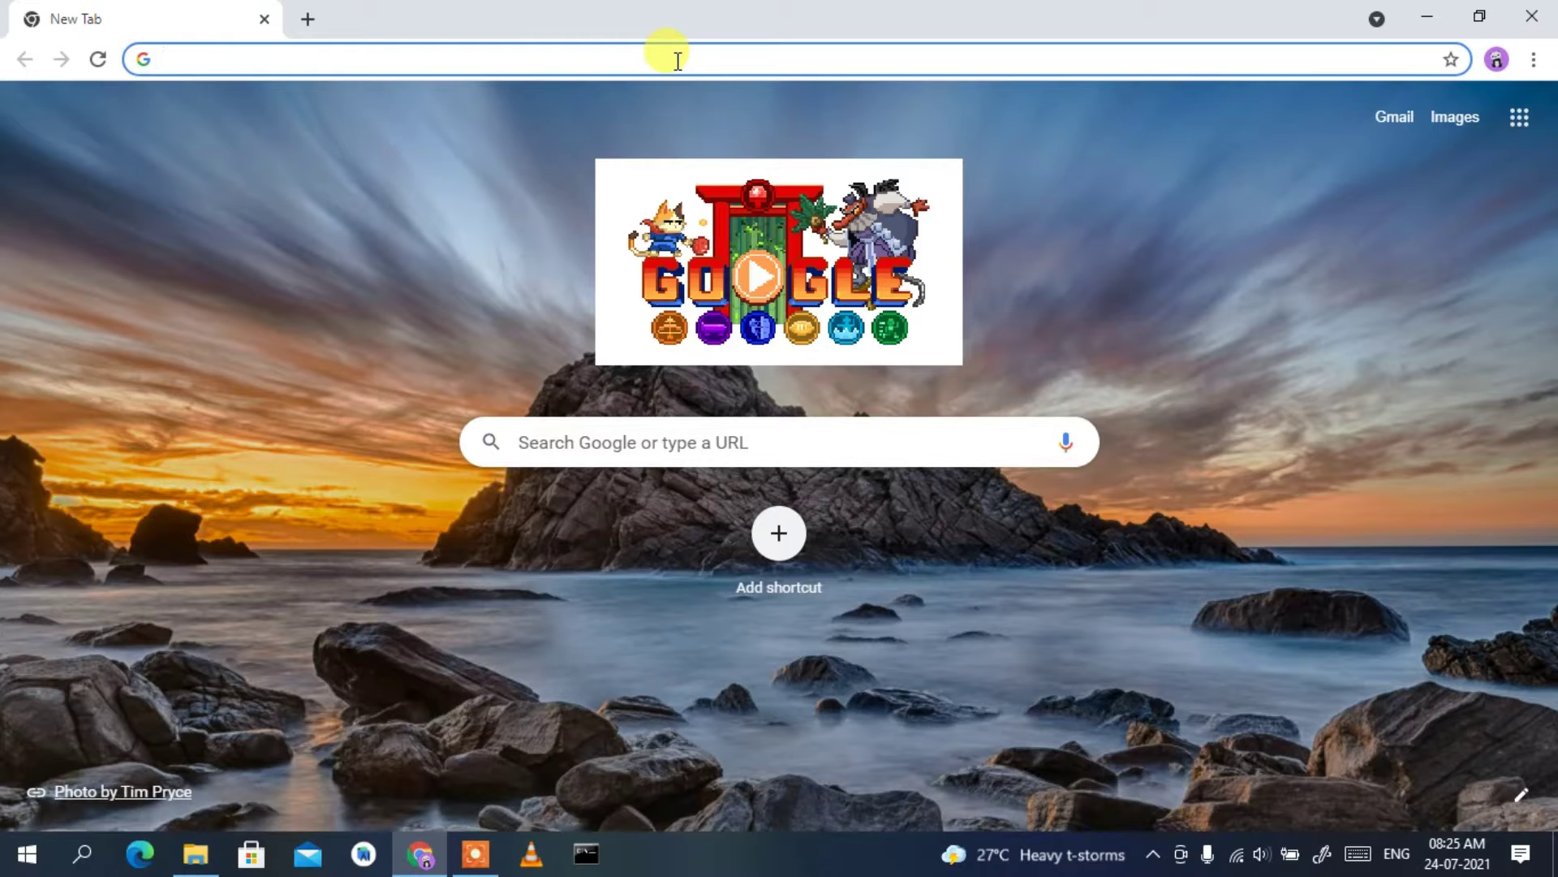
text(audacit)
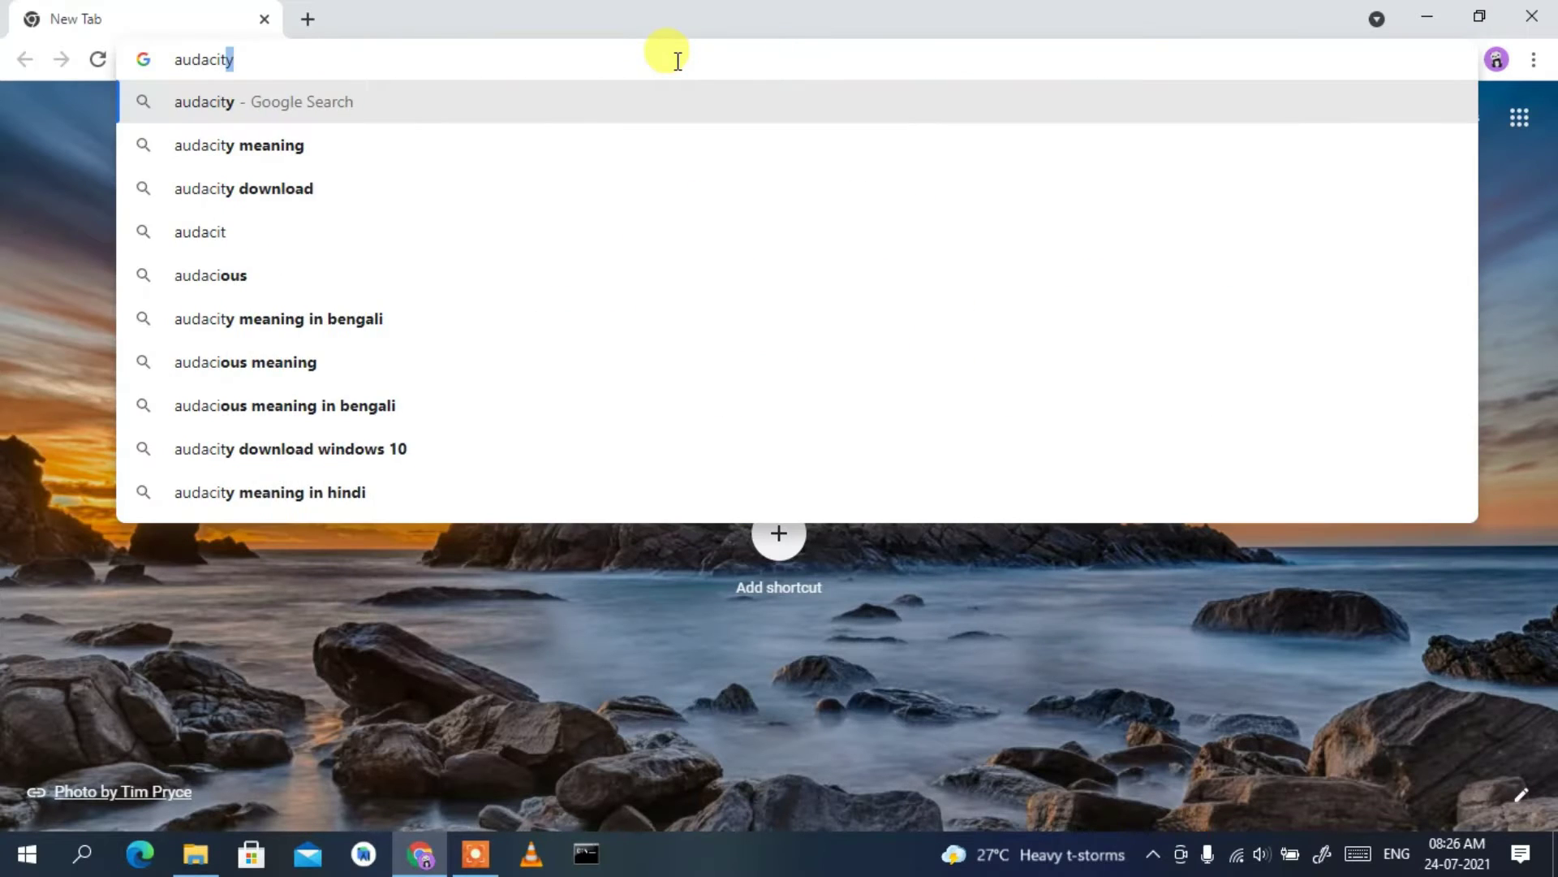
text(y do)
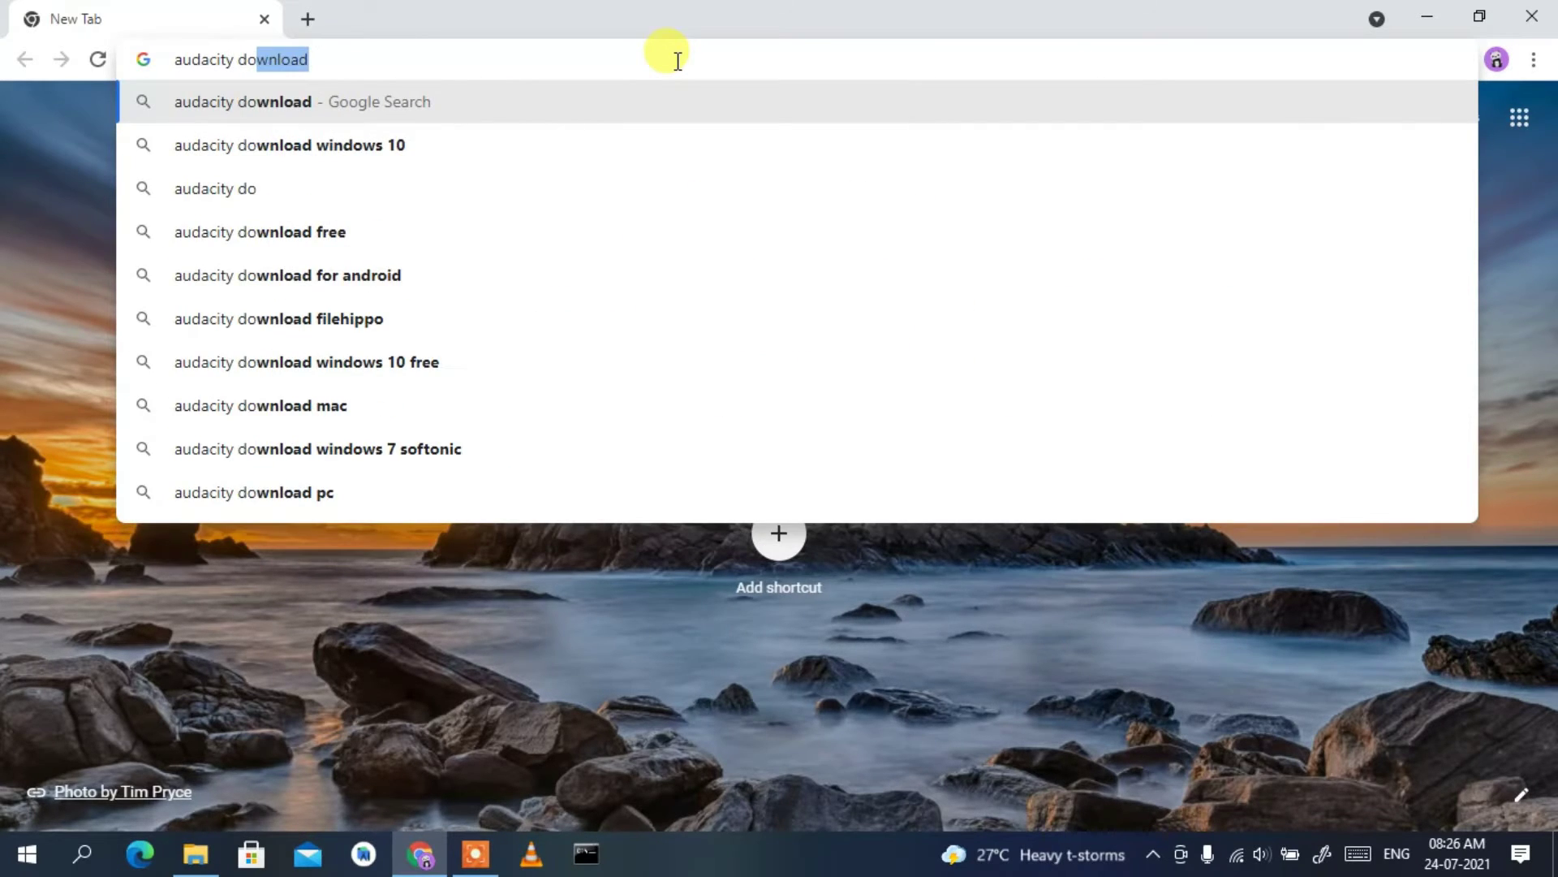
key(Return)
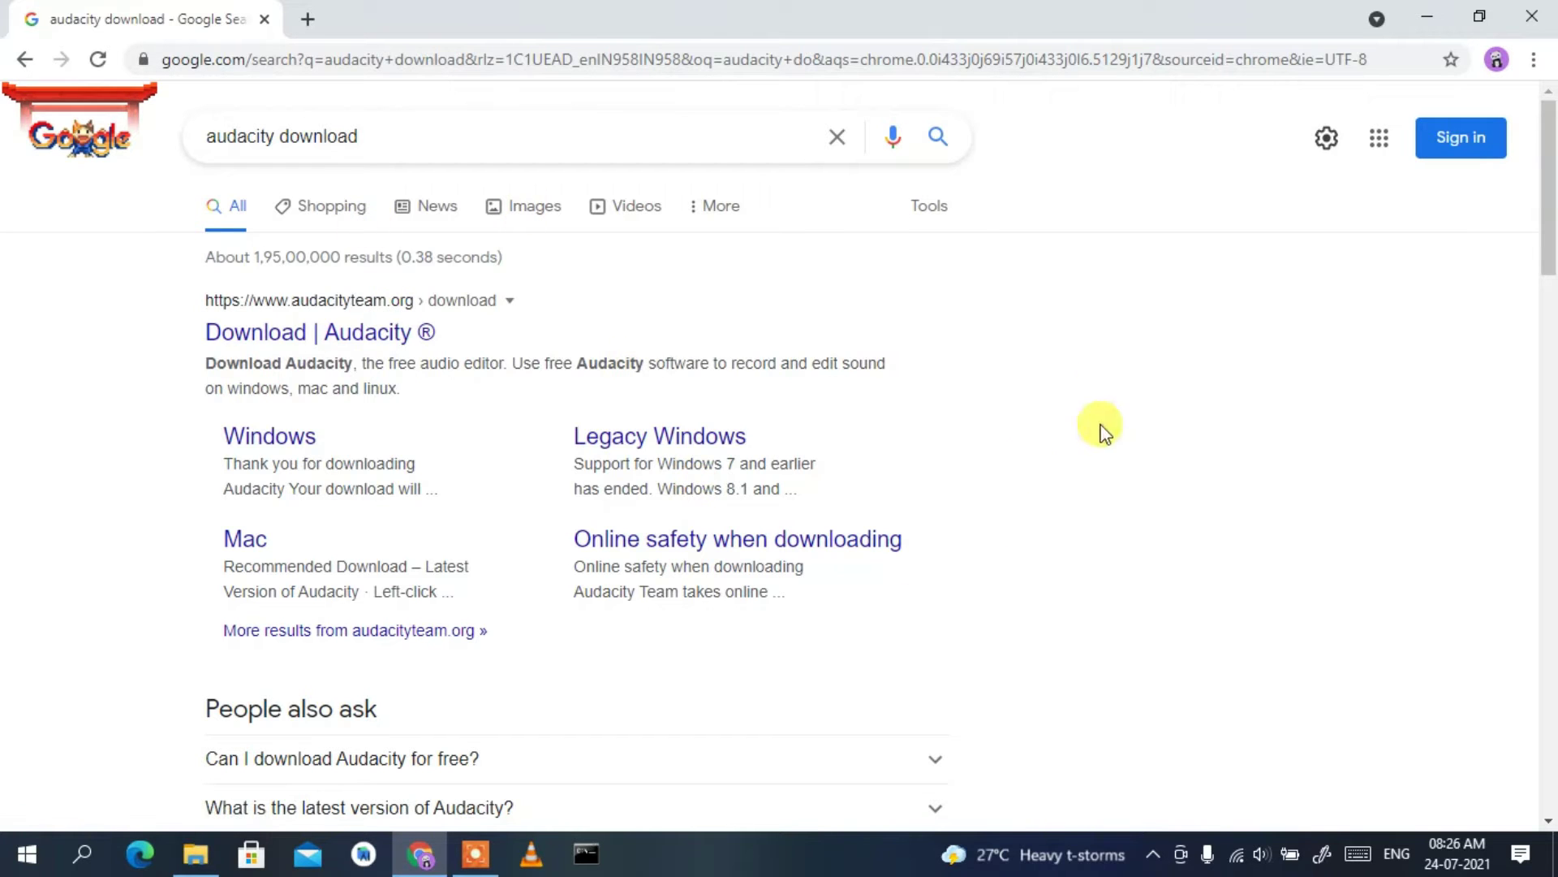
Step: Open the official Audacity download page and go to the Windows 3.0.2 download
click(381, 340)
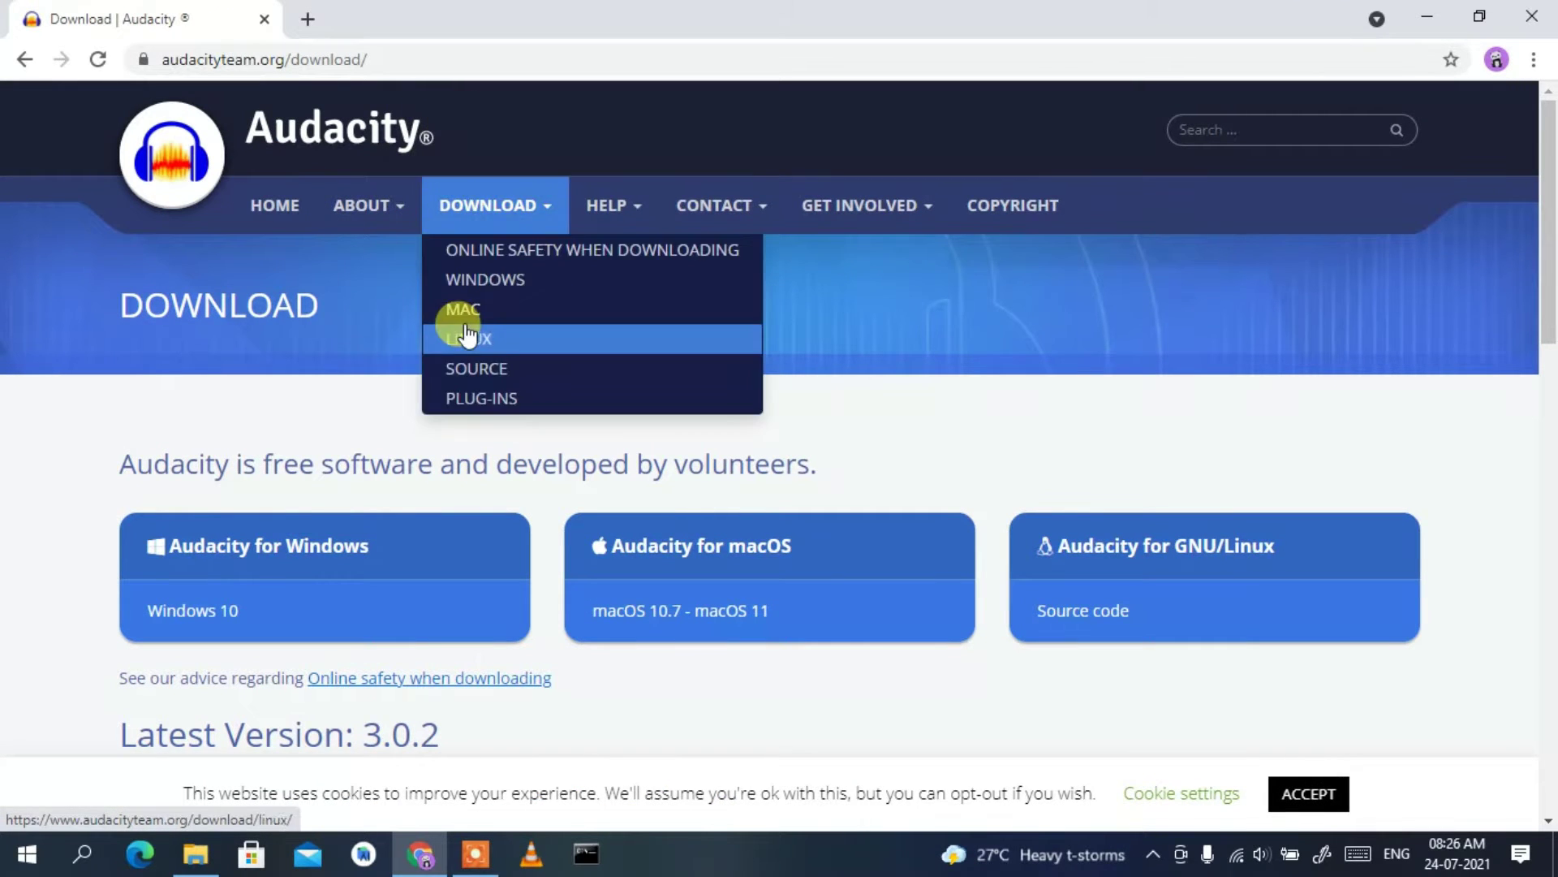
scroll(290, 379, down, 3)
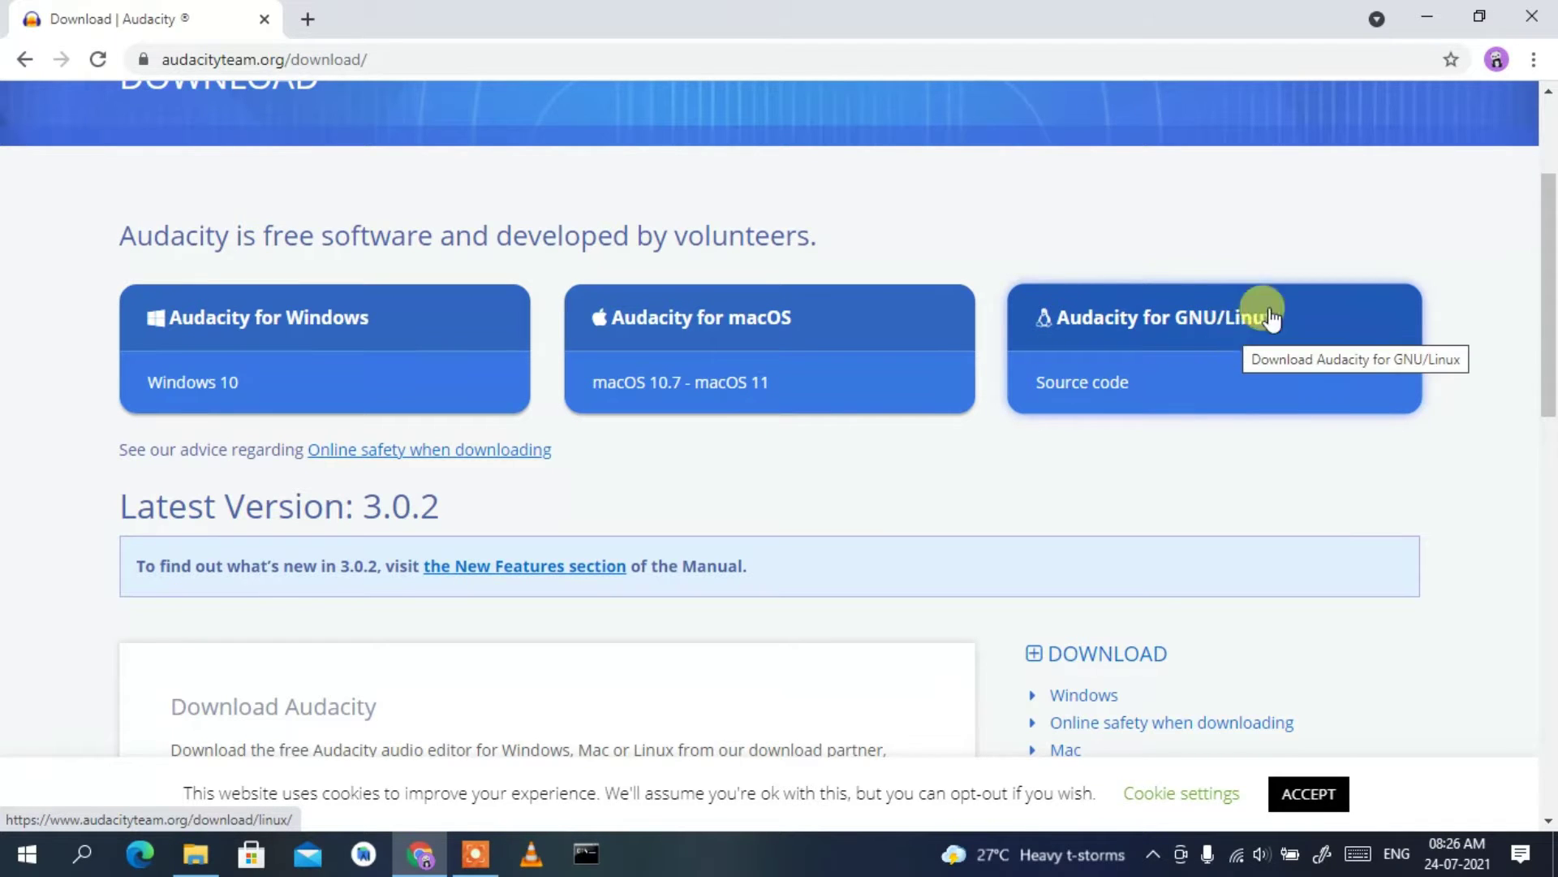
click(271, 329)
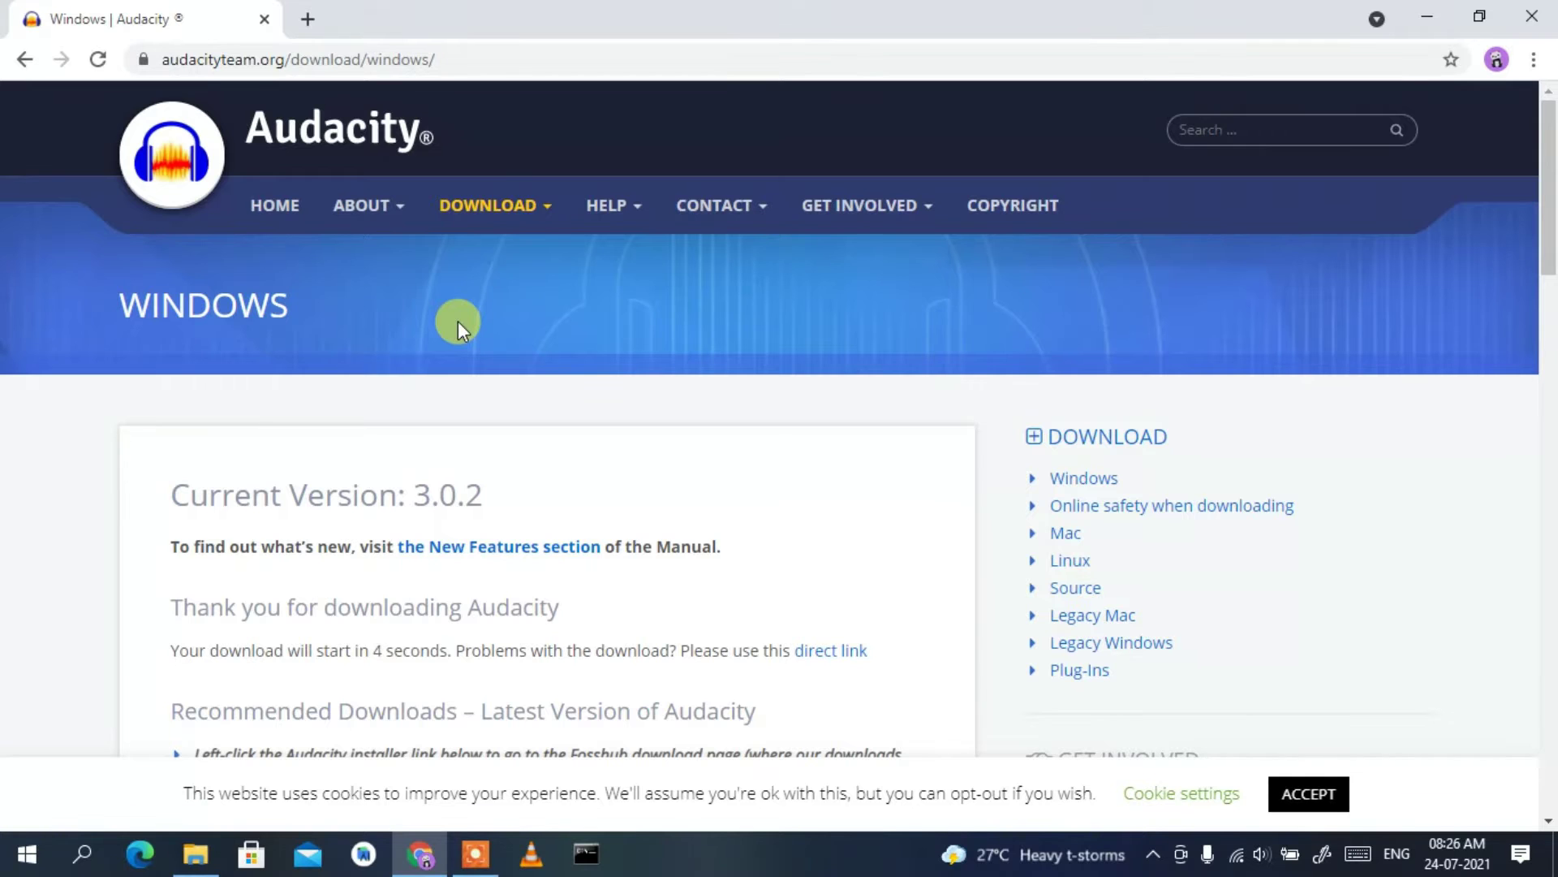
scroll(458, 321, down, 3)
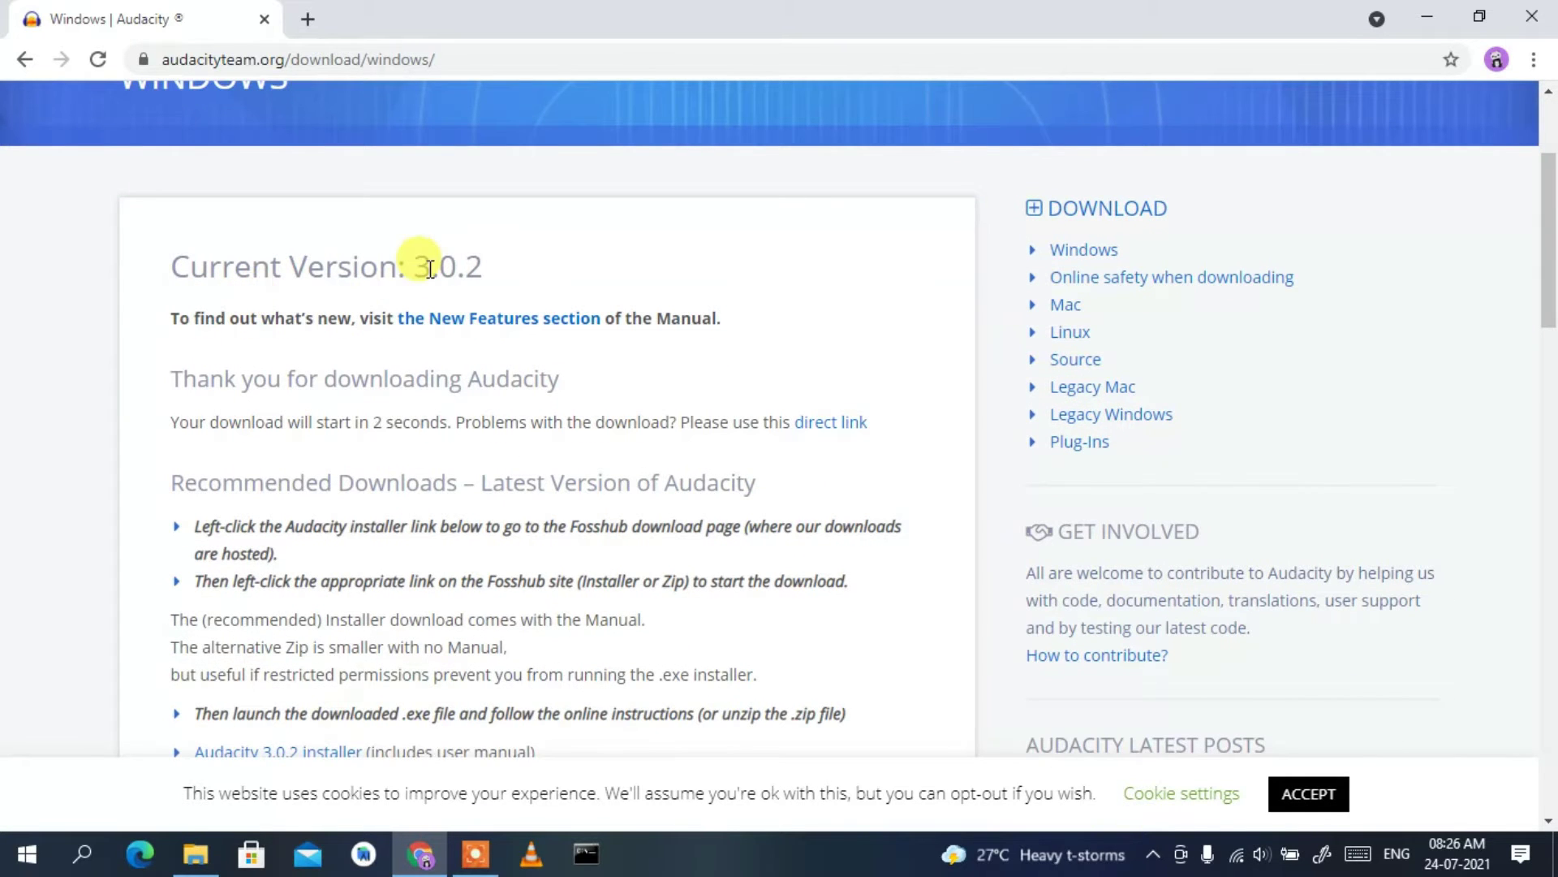
drag(415, 267, 478, 266)
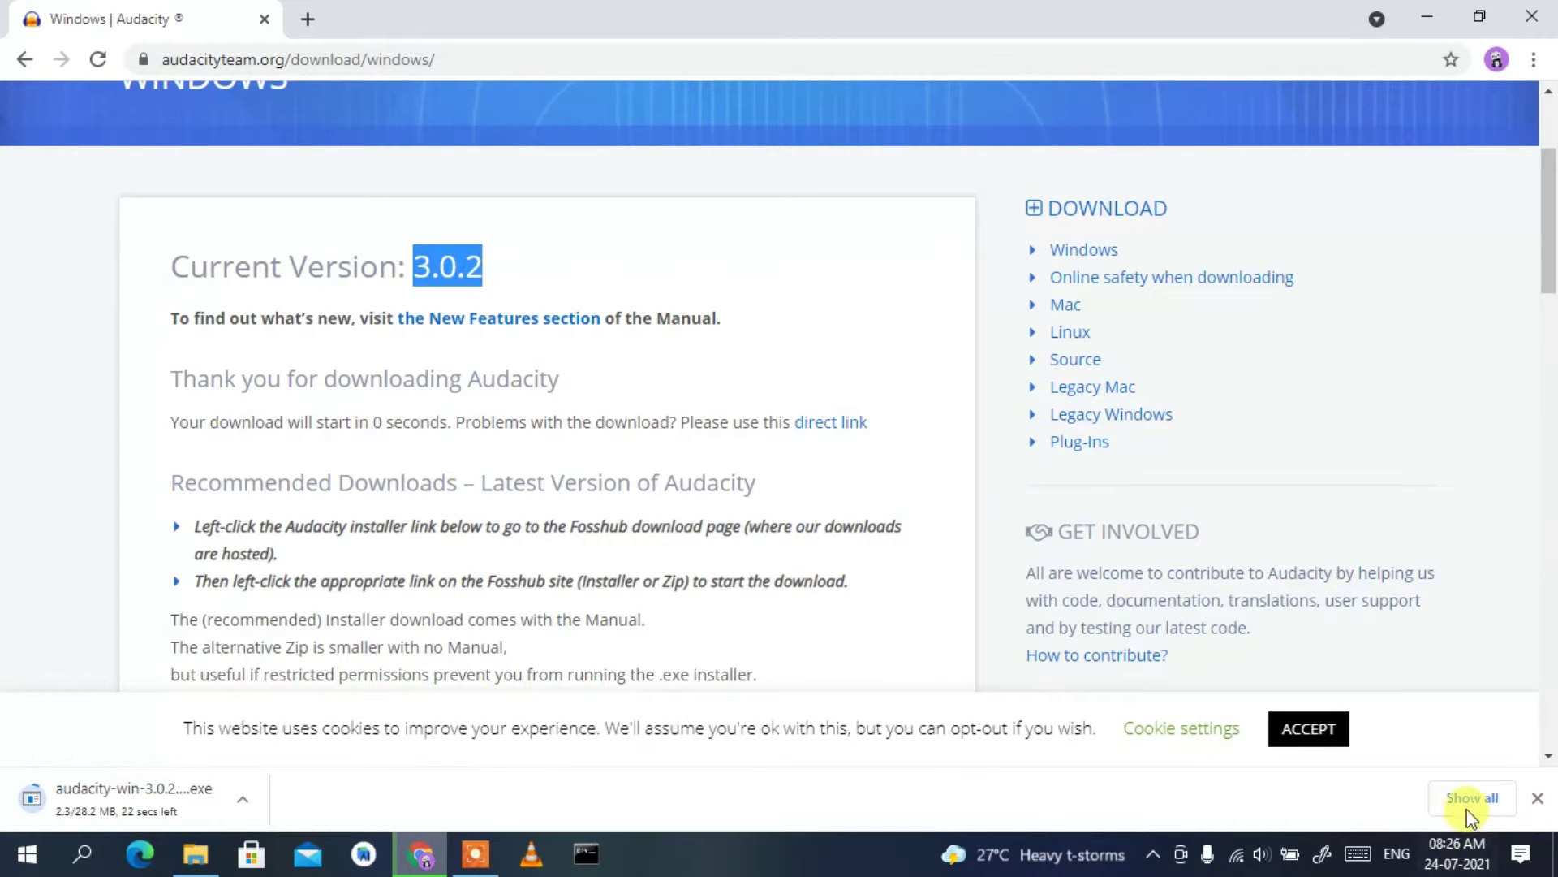
Step: Pause, cancel and remove the installer download, then open the software folder in File Explorer
click(1479, 799)
click(568, 396)
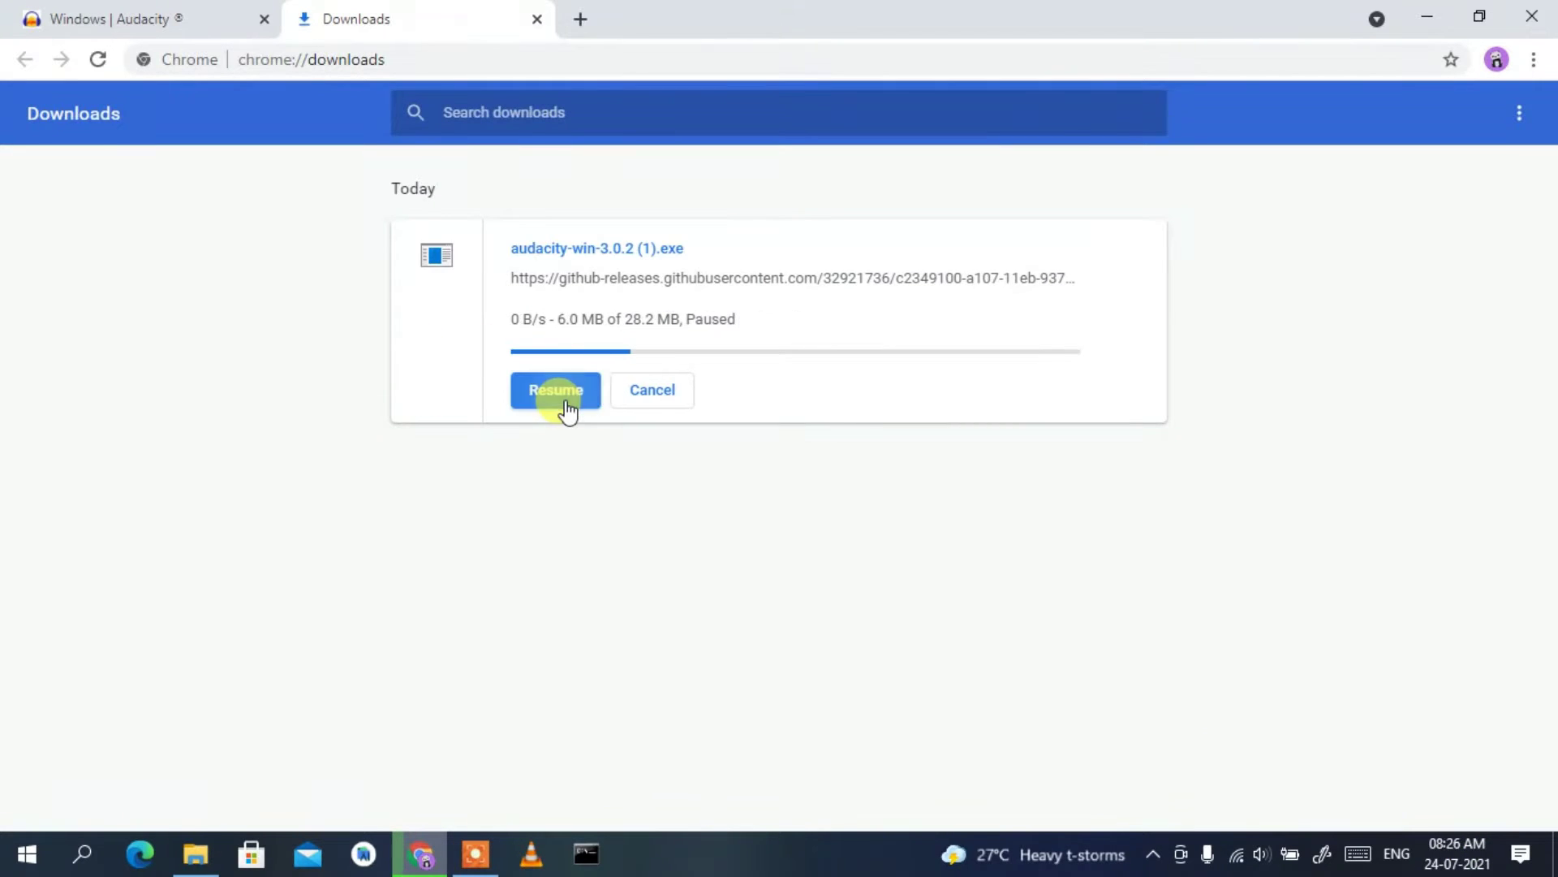
click(645, 391)
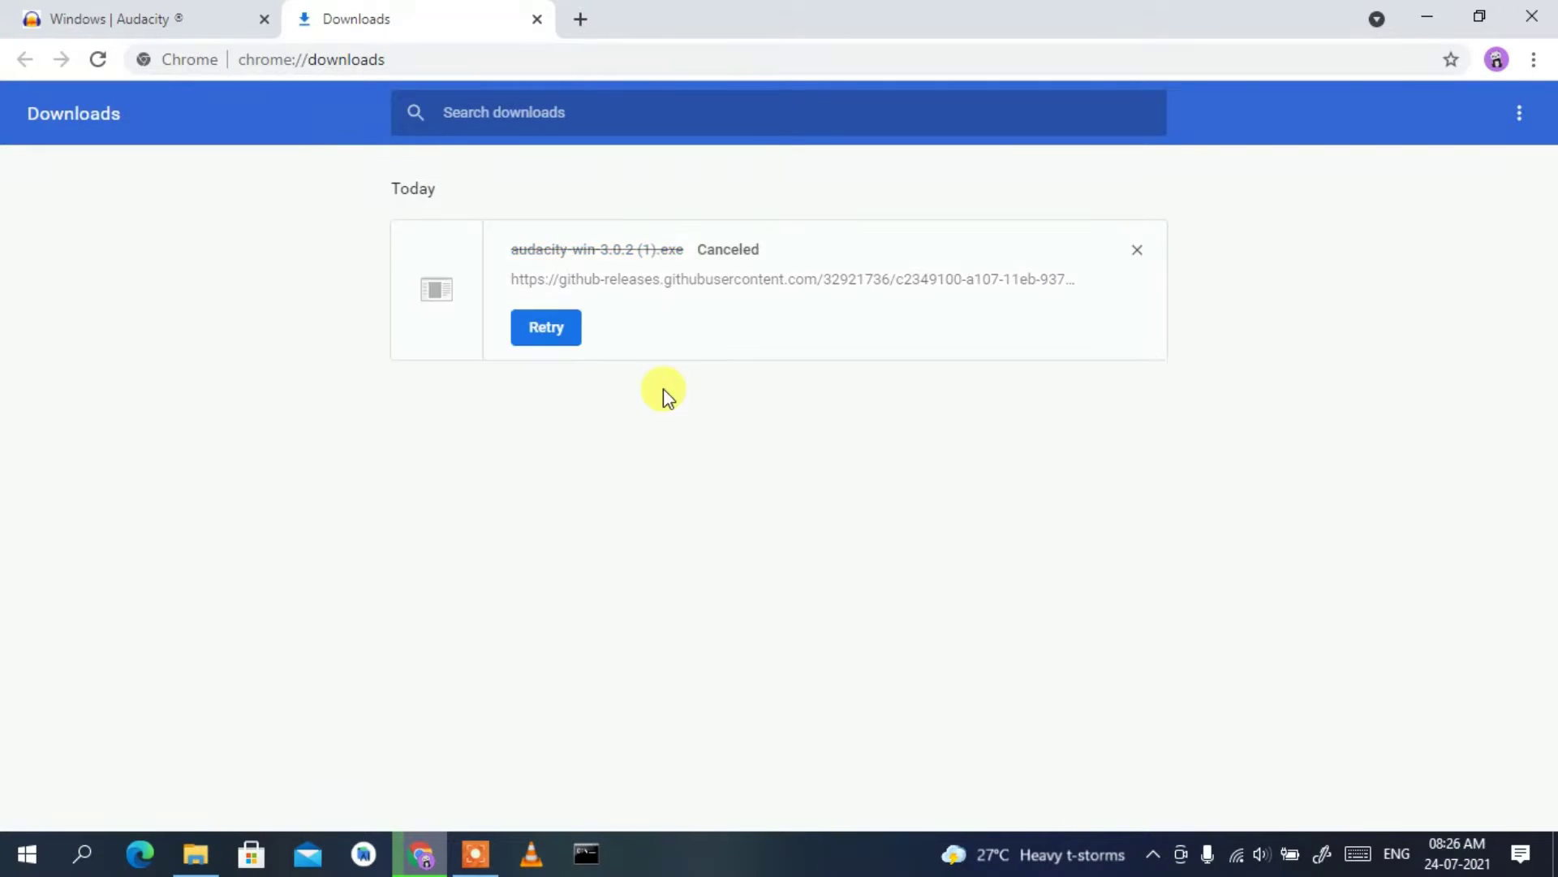
click(1127, 258)
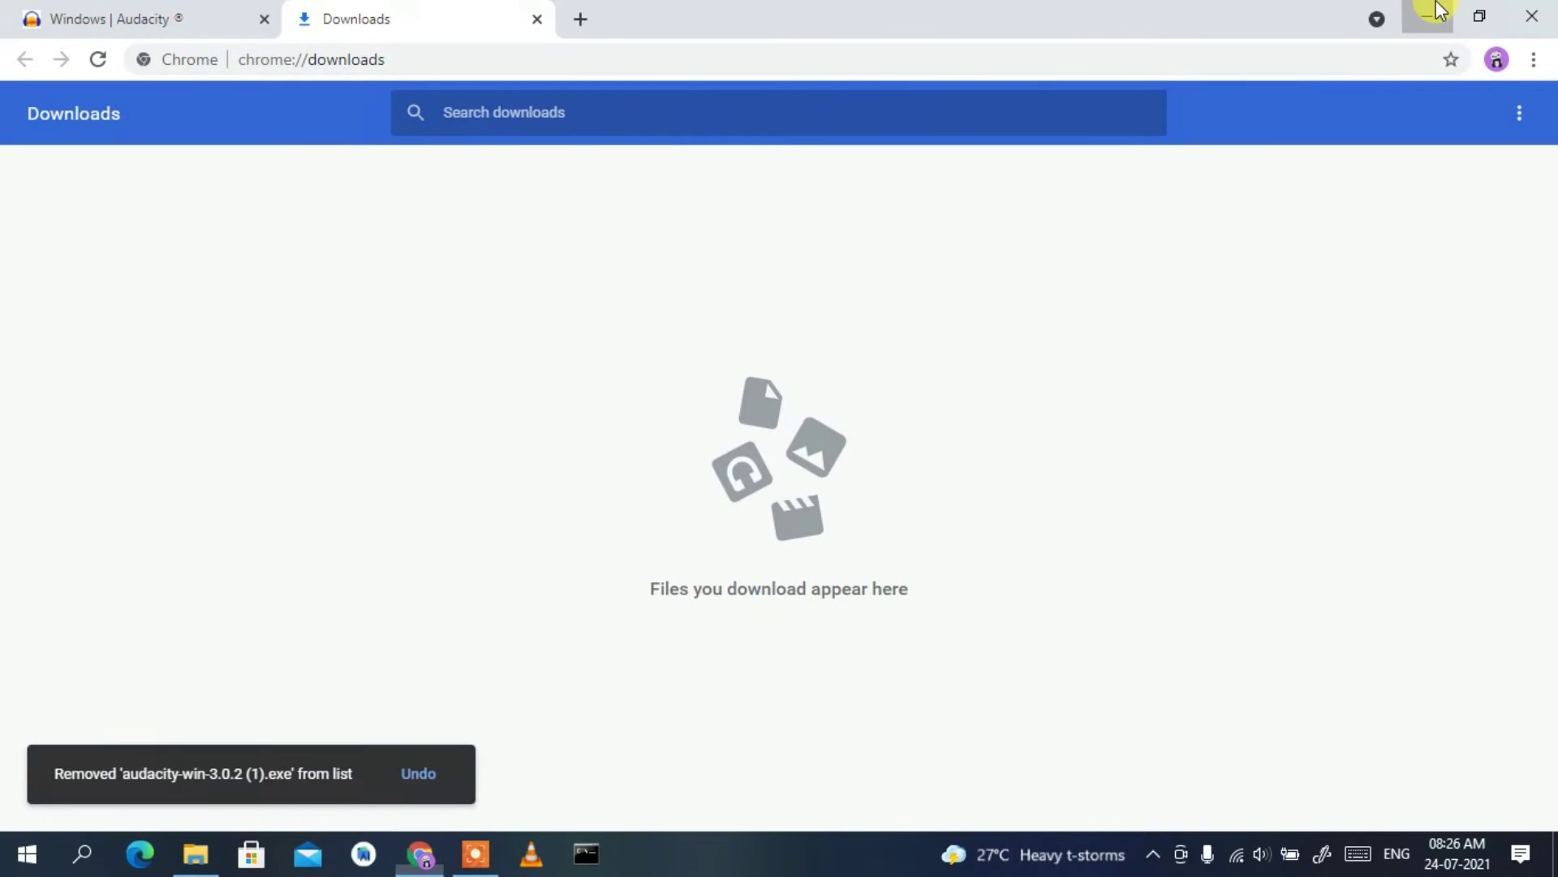
click(1427, 16)
click(199, 852)
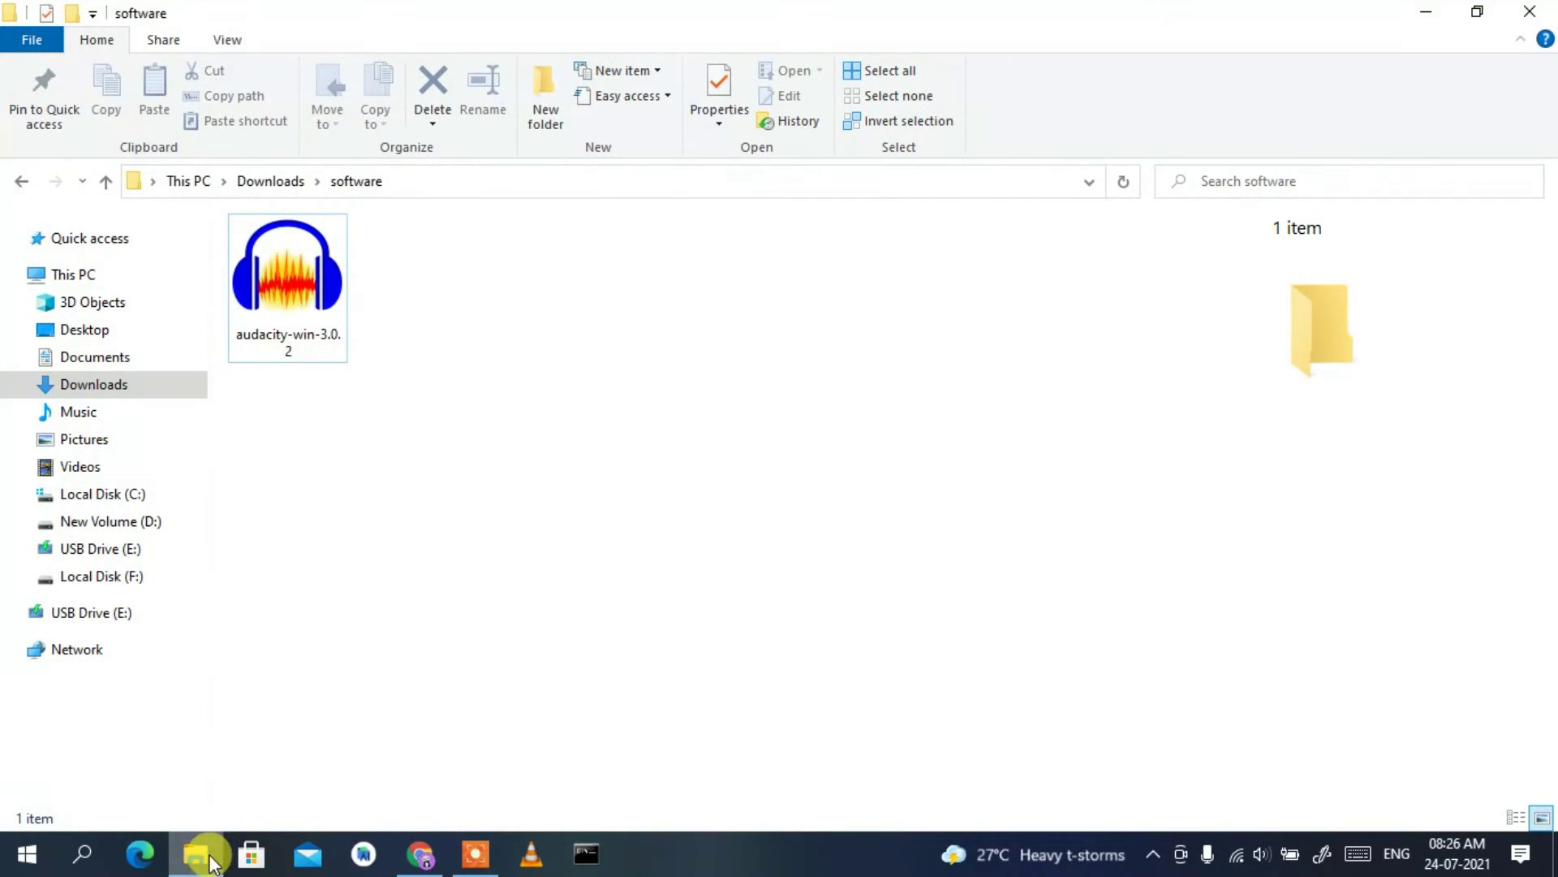
Step: Run the audacity-win-3.0.2 installer from the software folder and minimize File Explorer
click(280, 345)
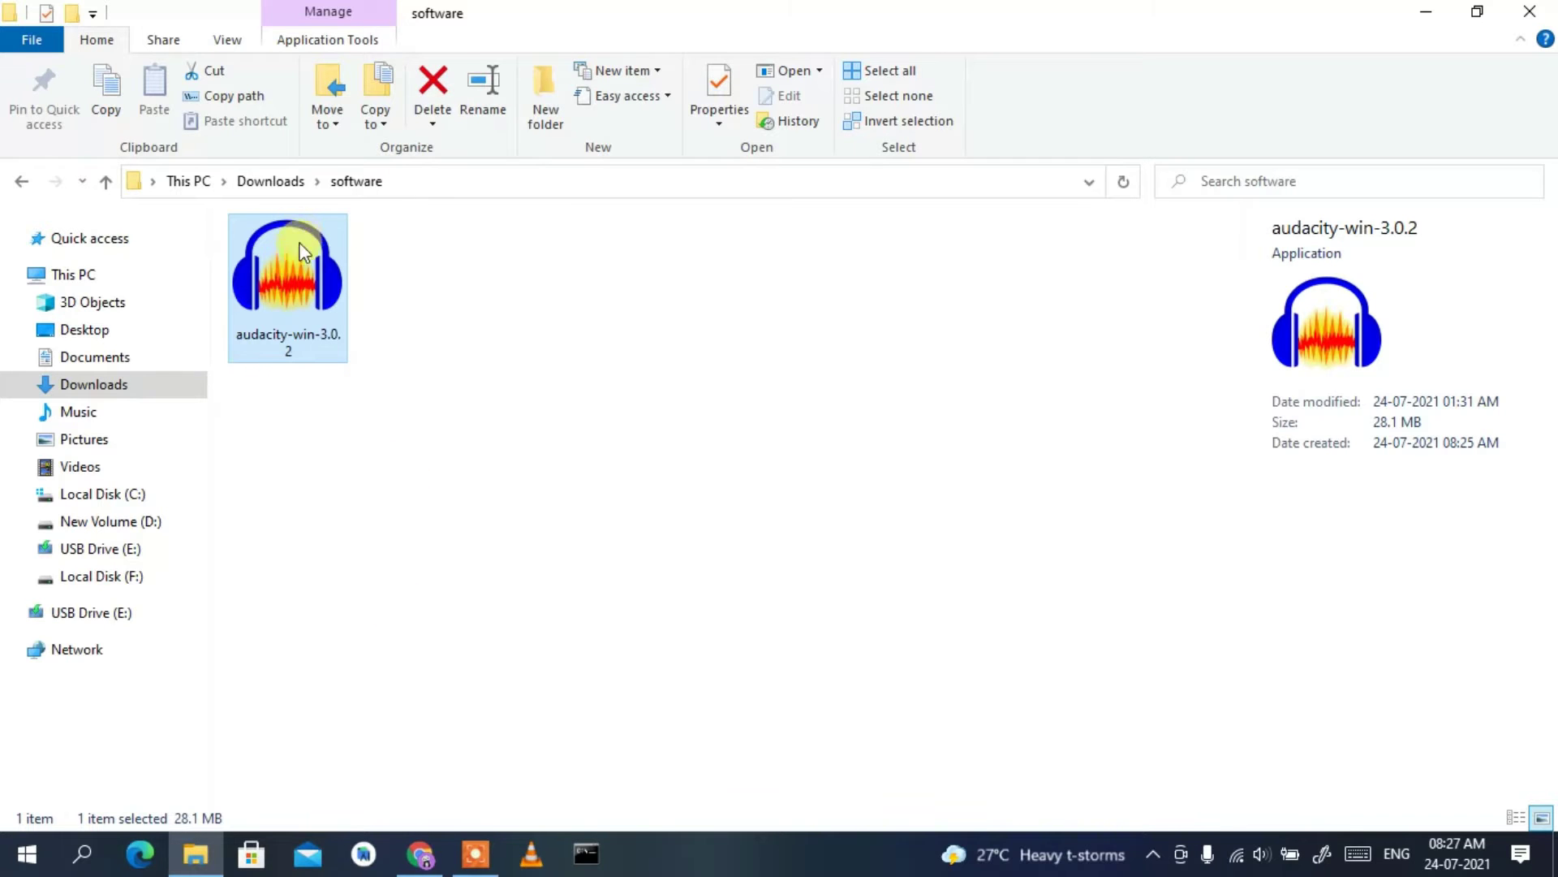
double_click(306, 290)
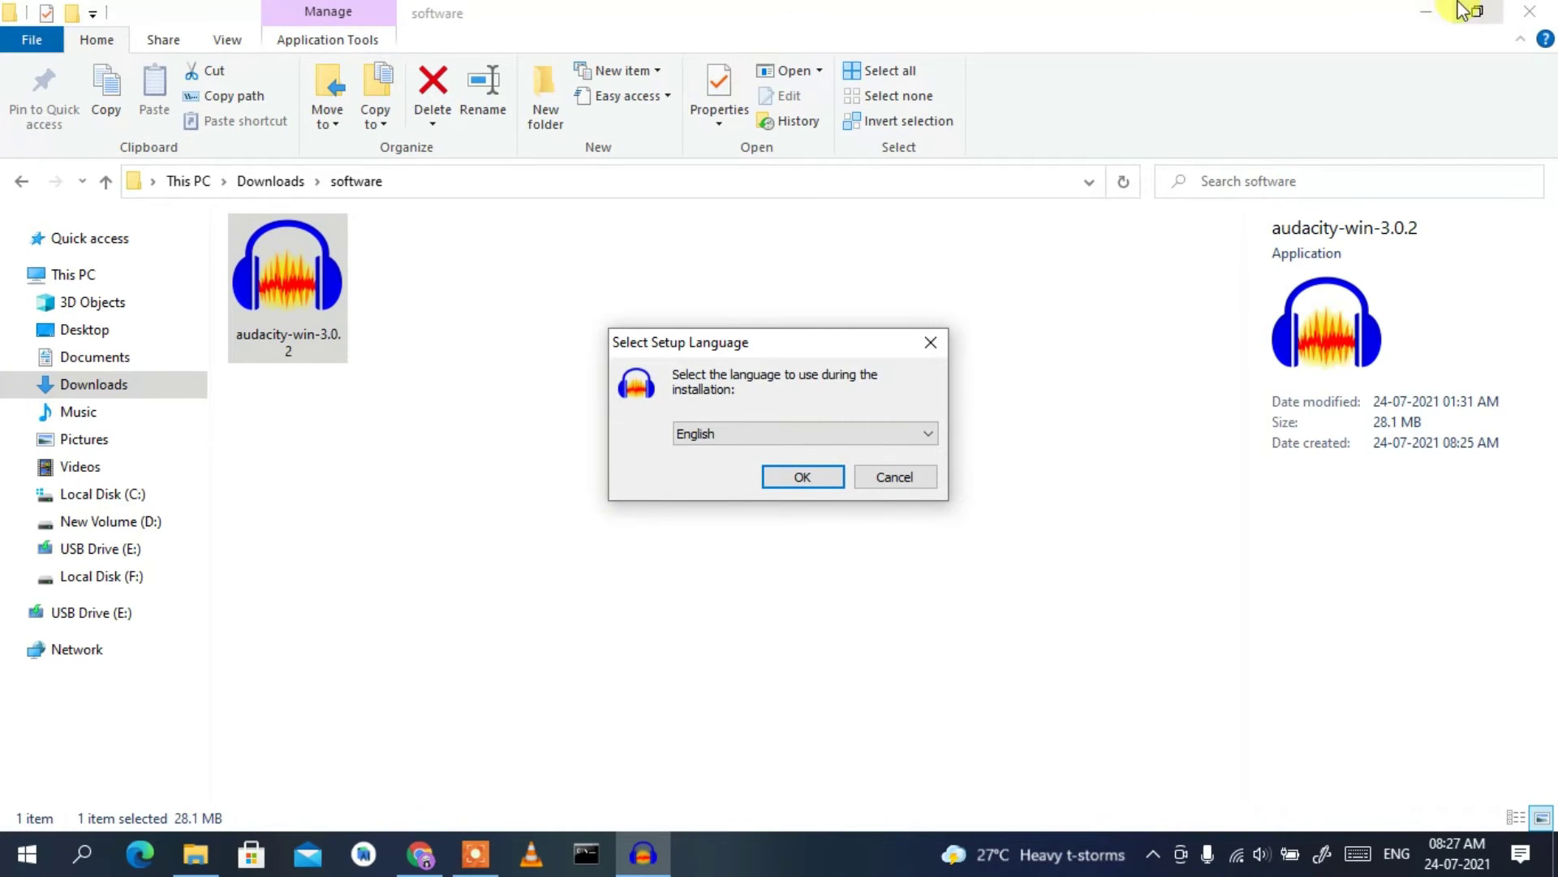
click(1426, 12)
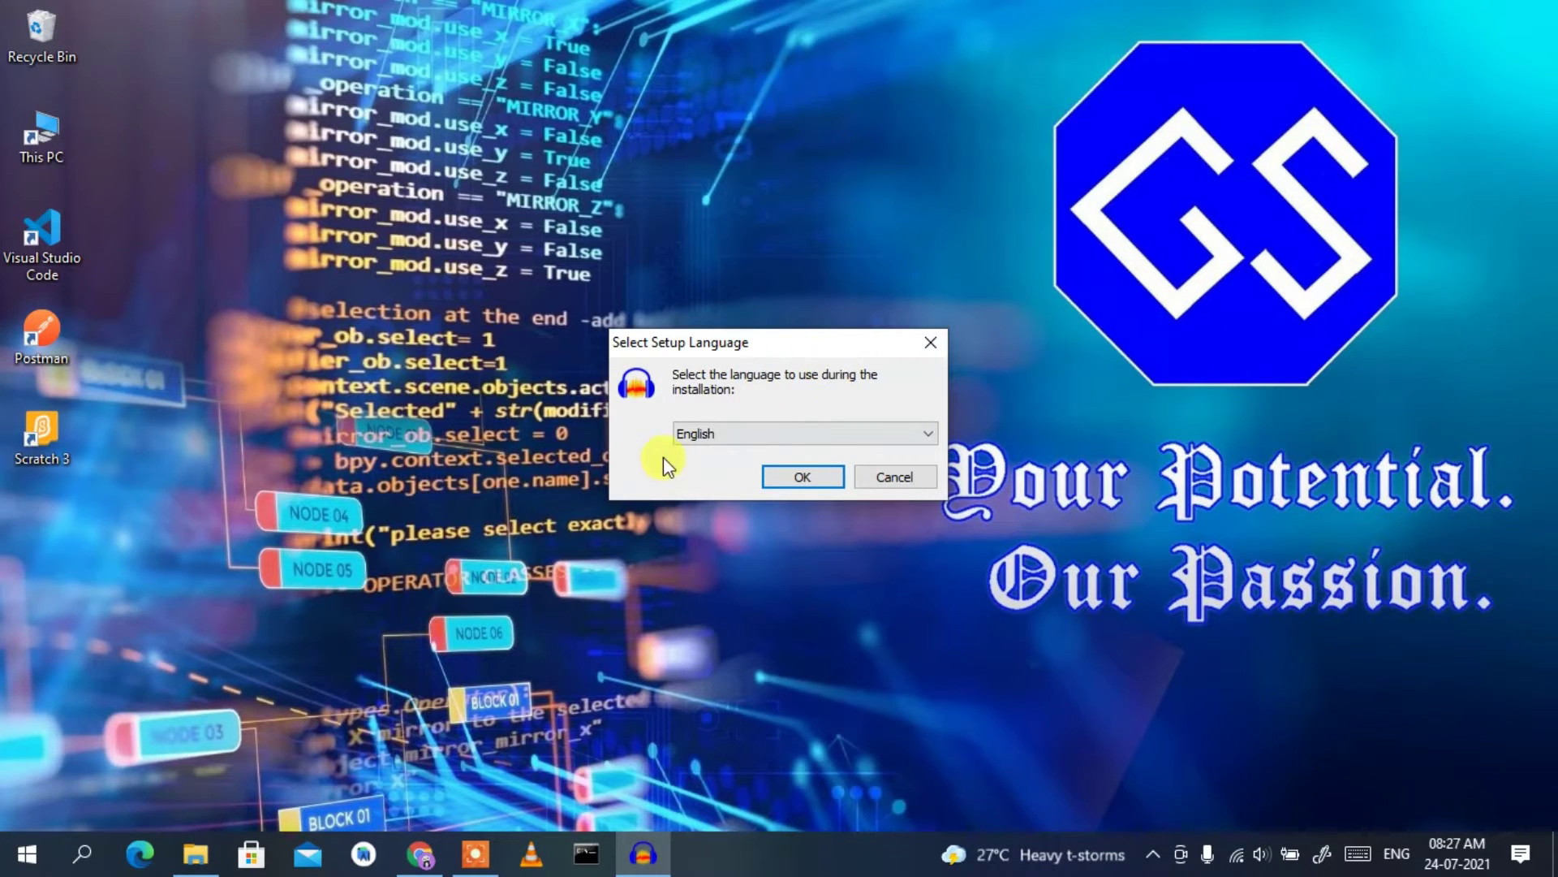
Step: Confirm English as the setup language
click(733, 440)
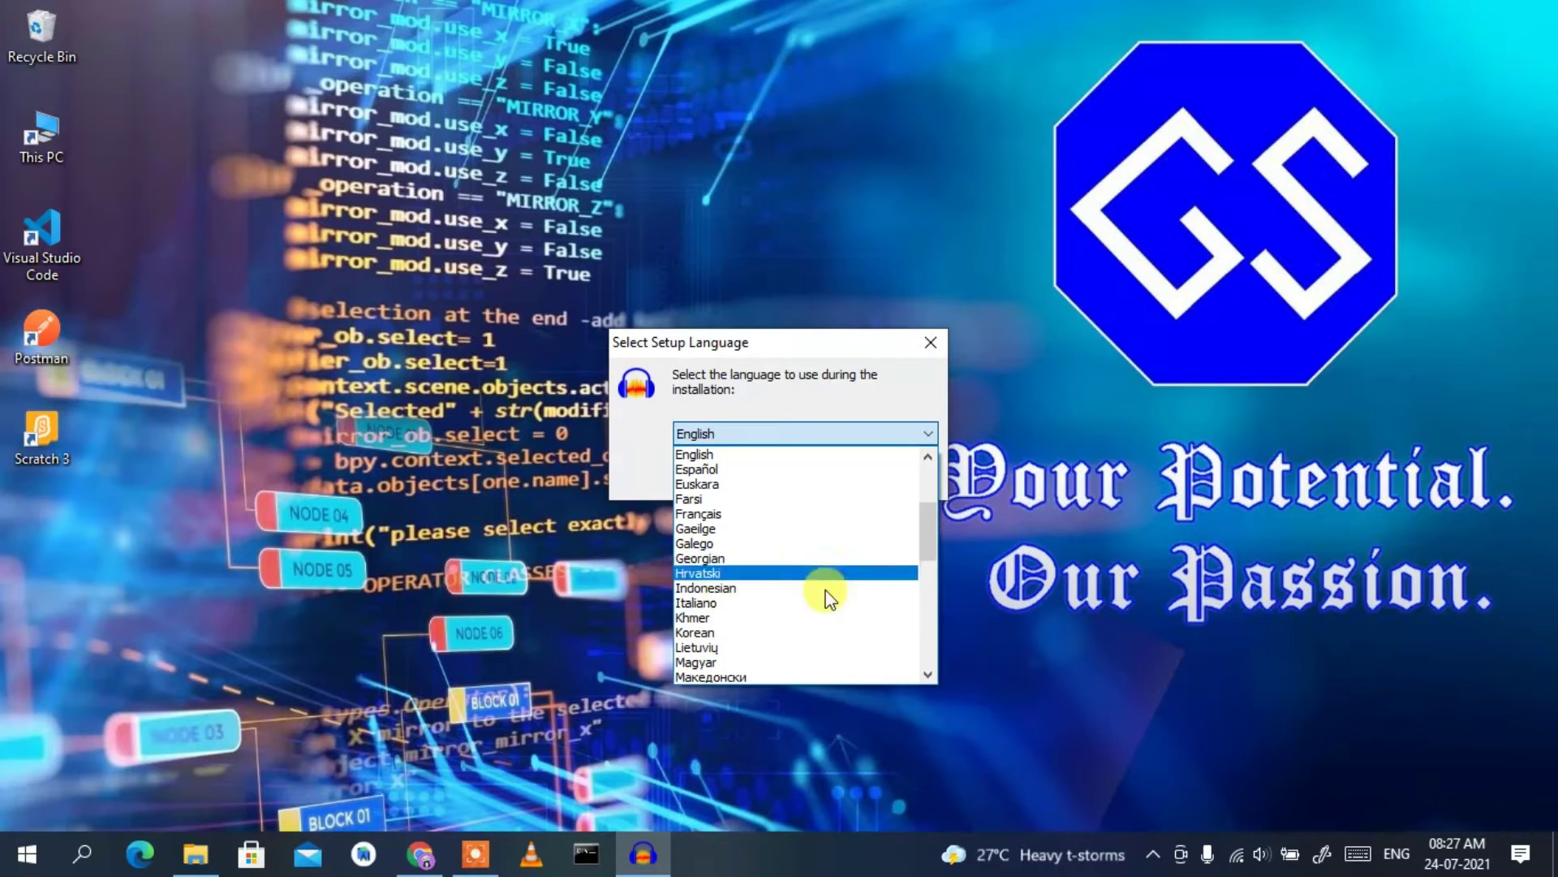
click(761, 453)
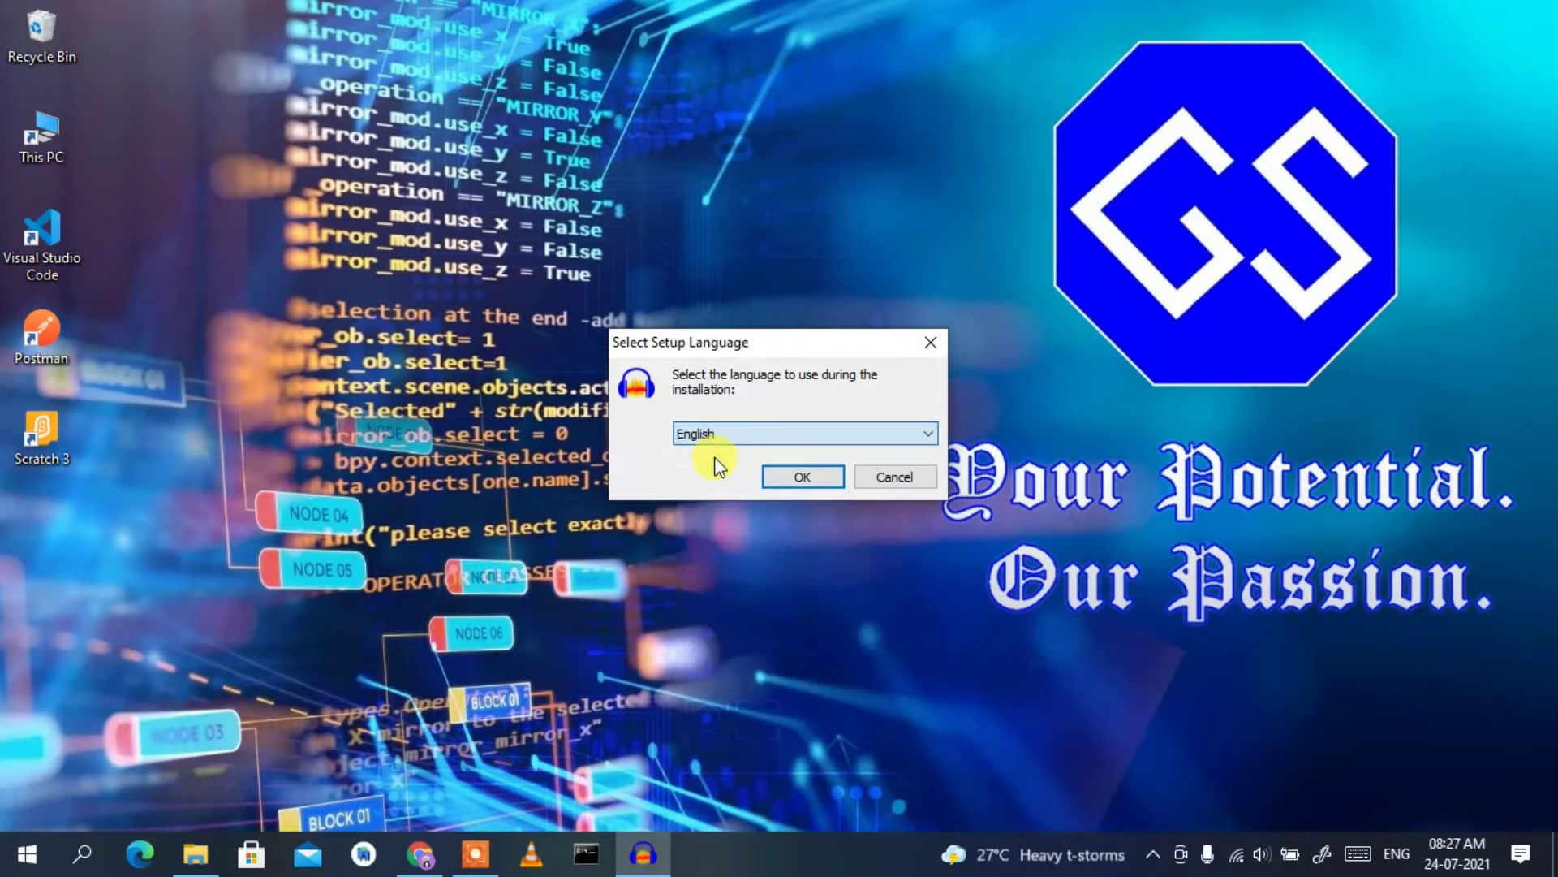
click(804, 477)
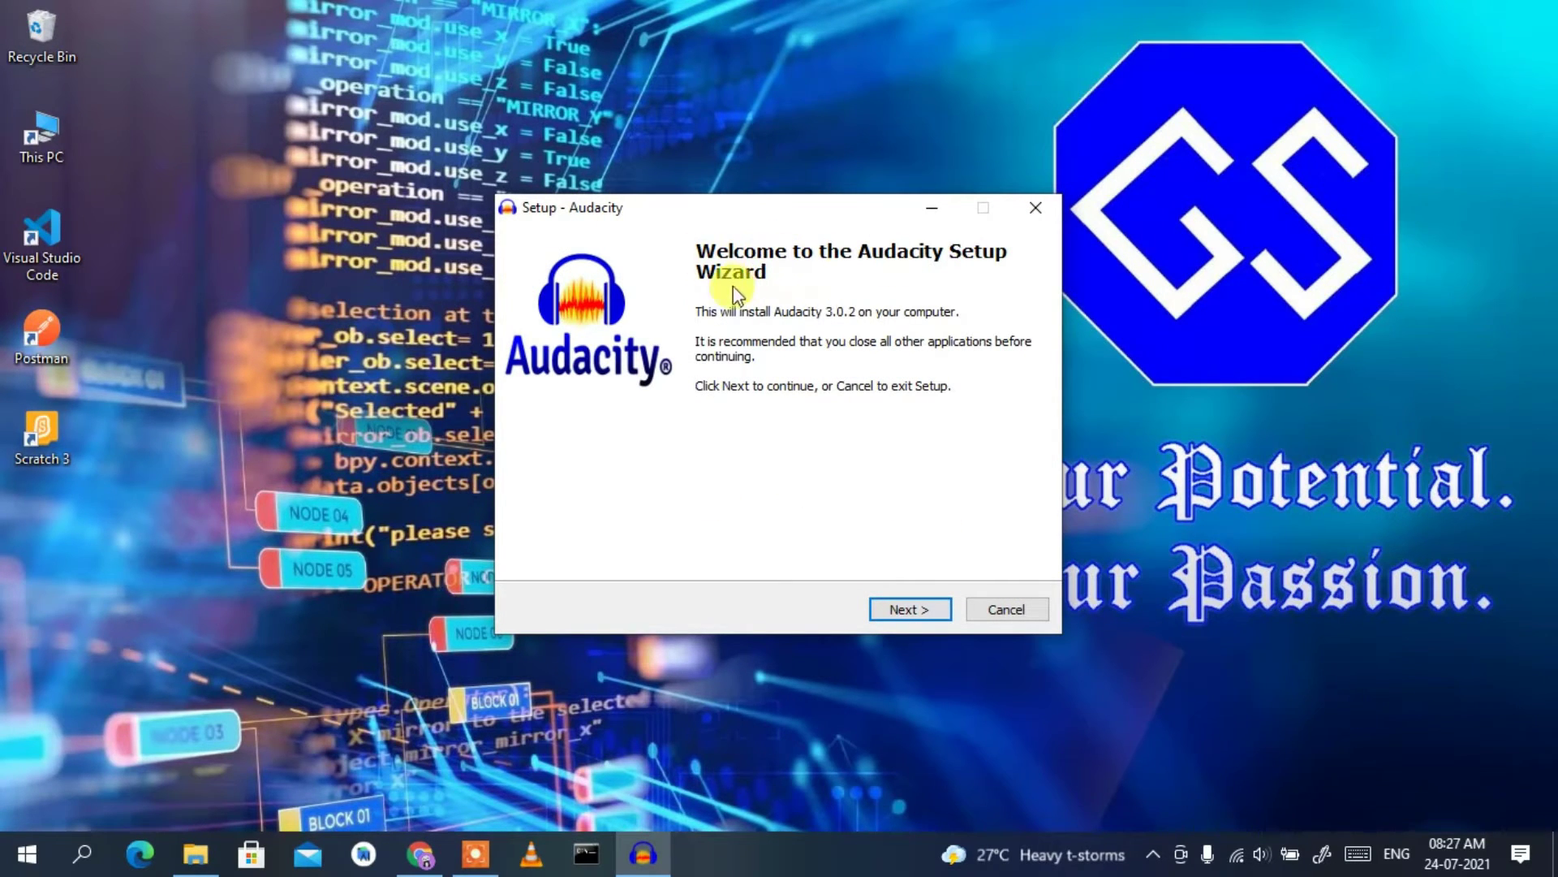
Step: Continue through Welcome, Information, Destination and Additional Tasks, keeping the default folder and desktop shortcut
click(906, 611)
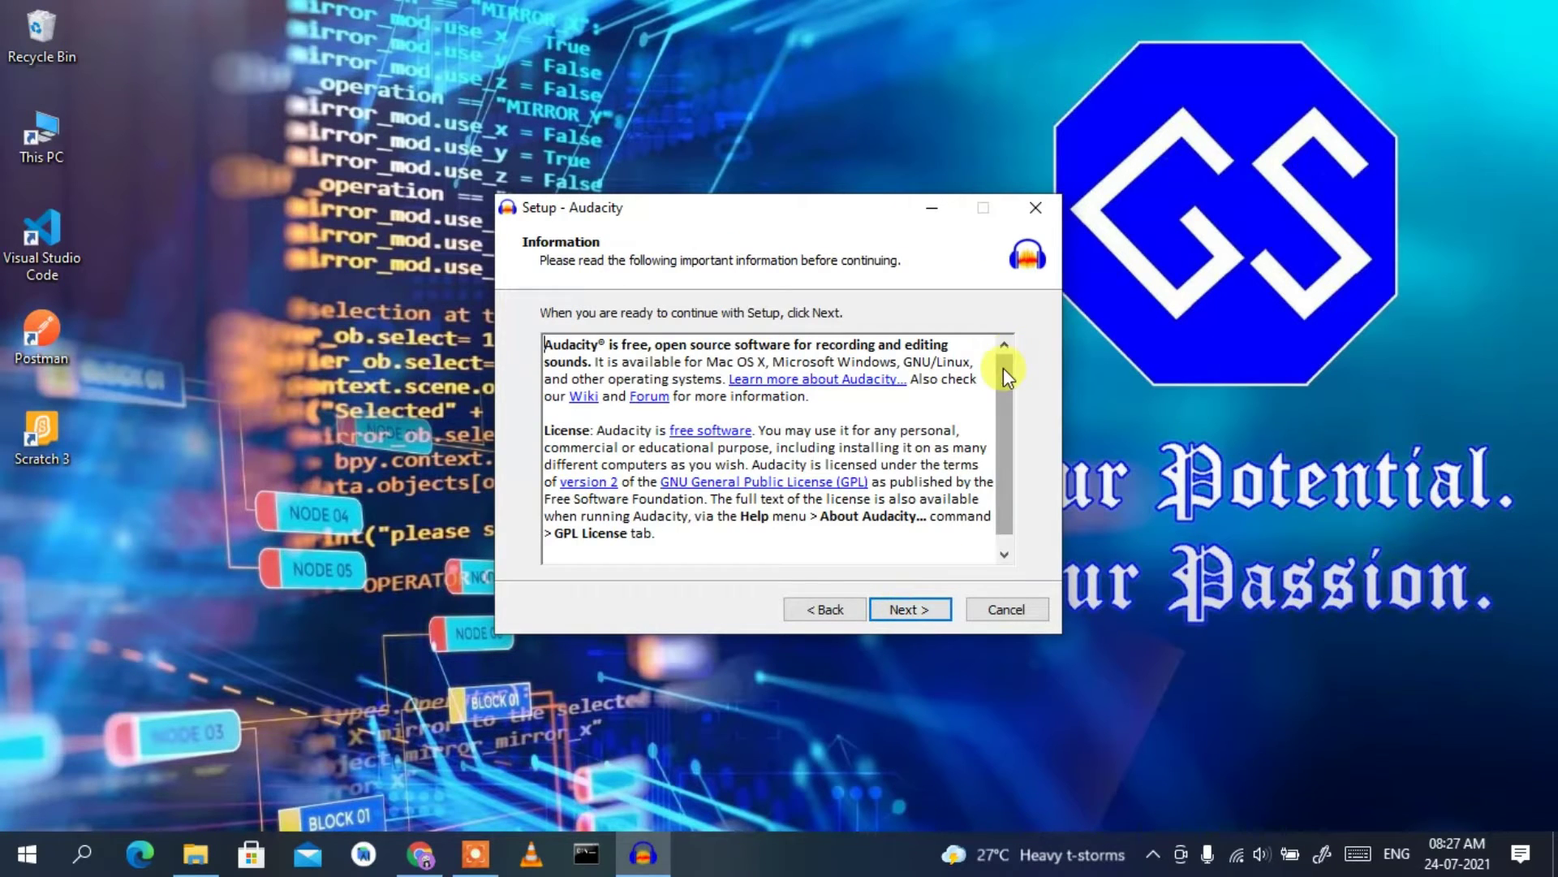
drag(1005, 363, 1021, 463)
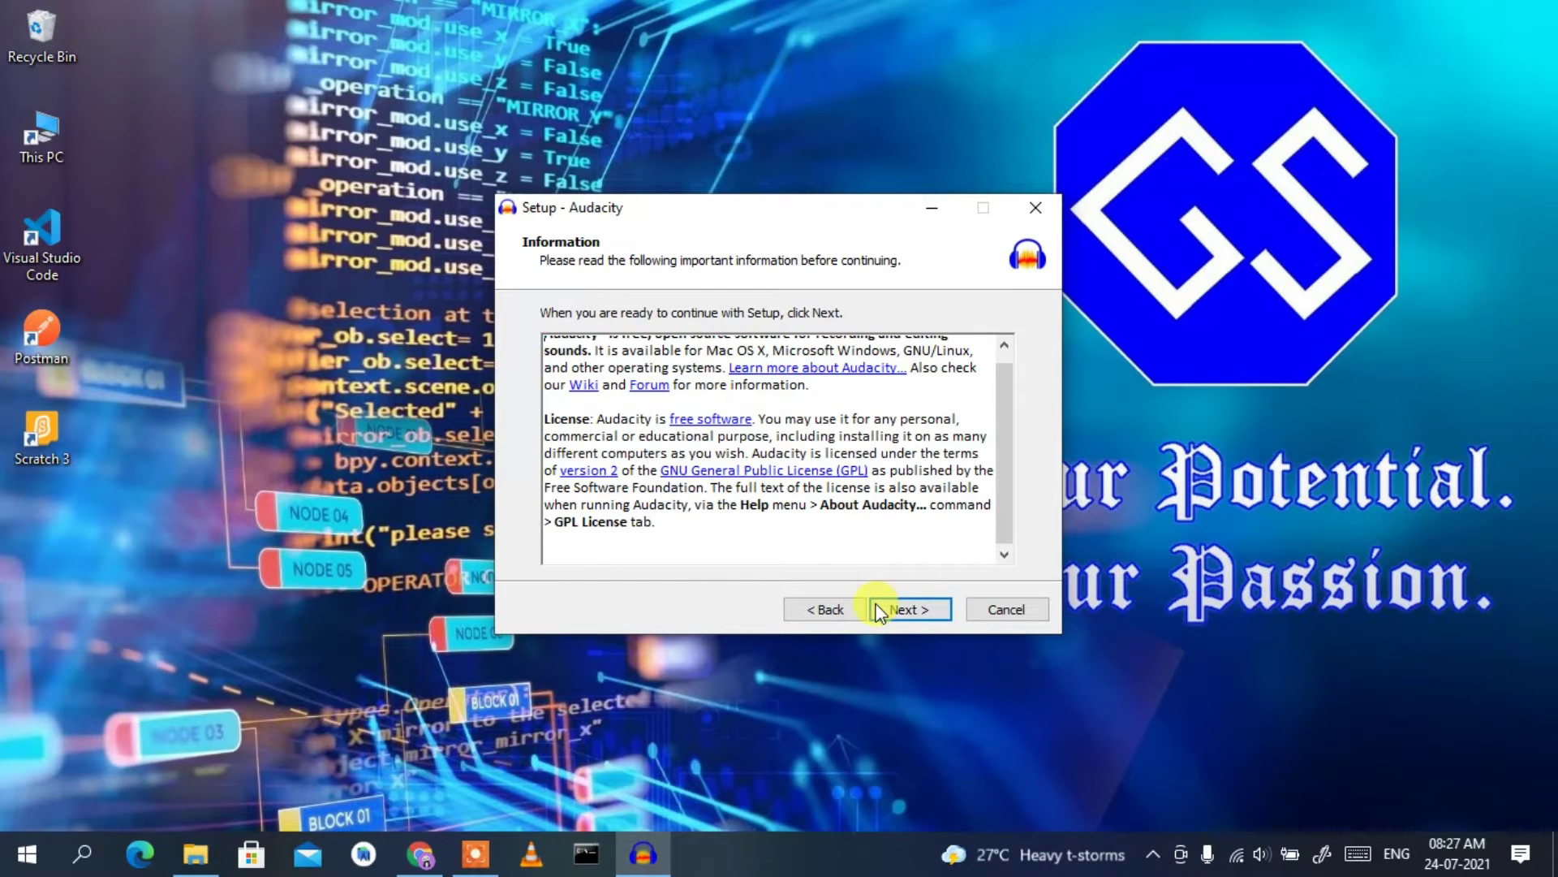
click(919, 609)
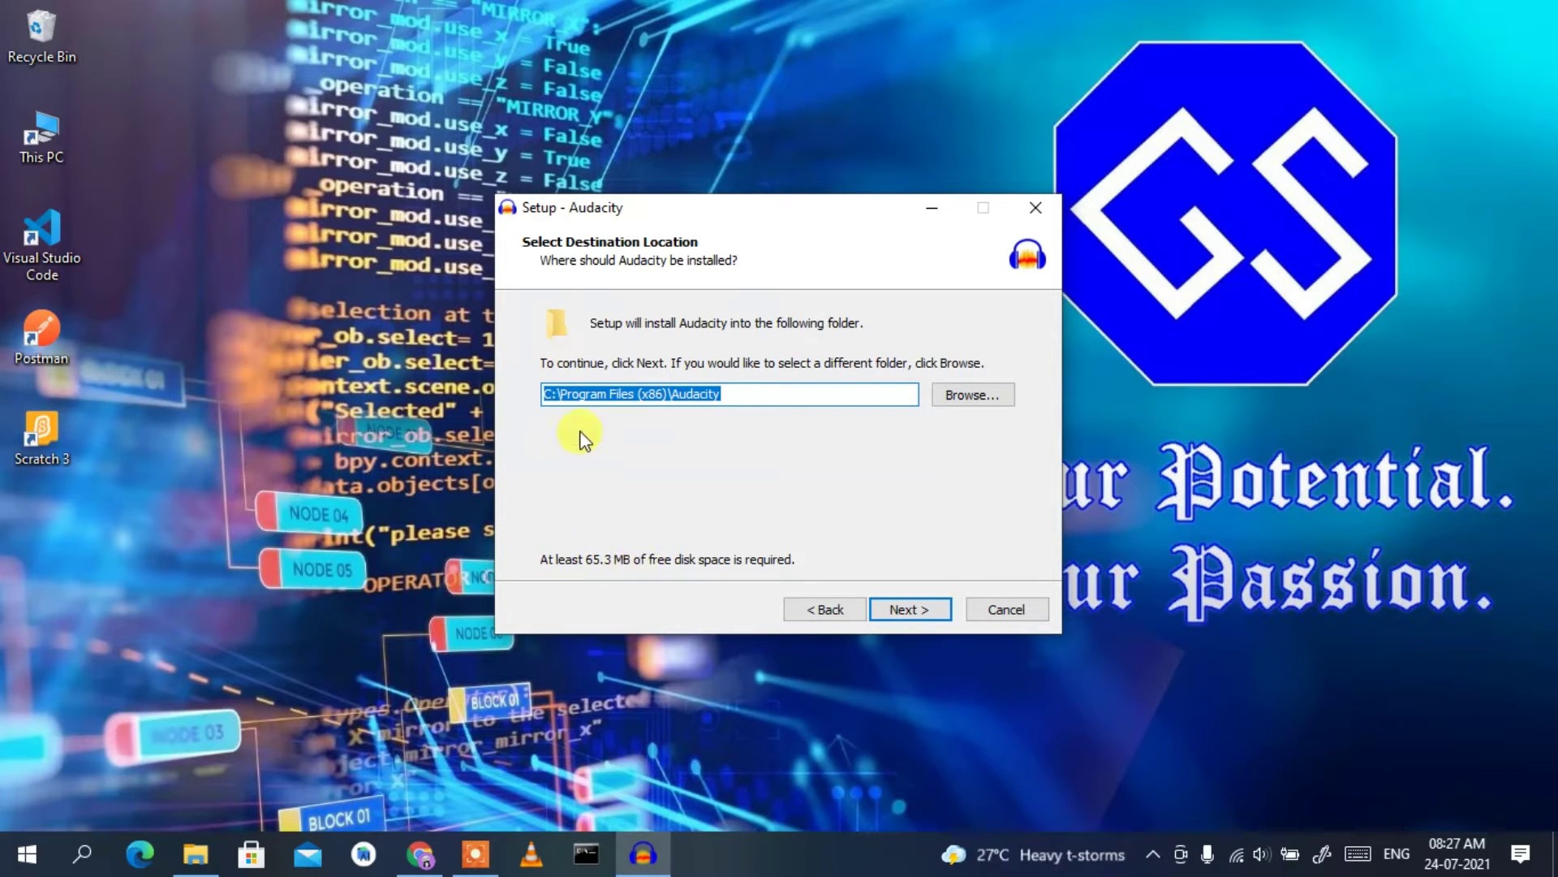
click(901, 610)
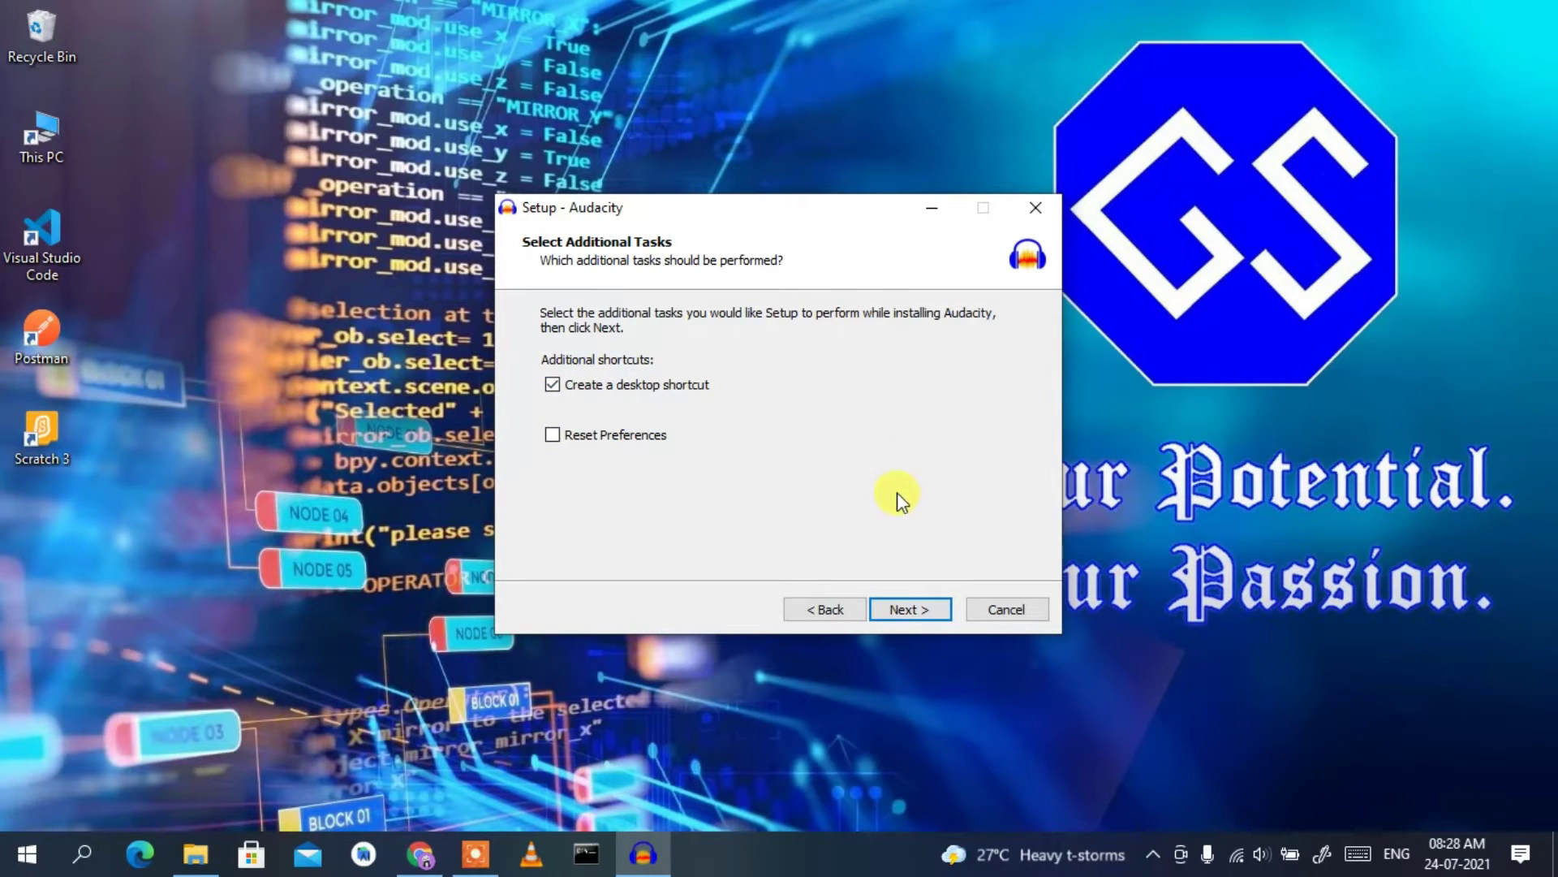
click(903, 609)
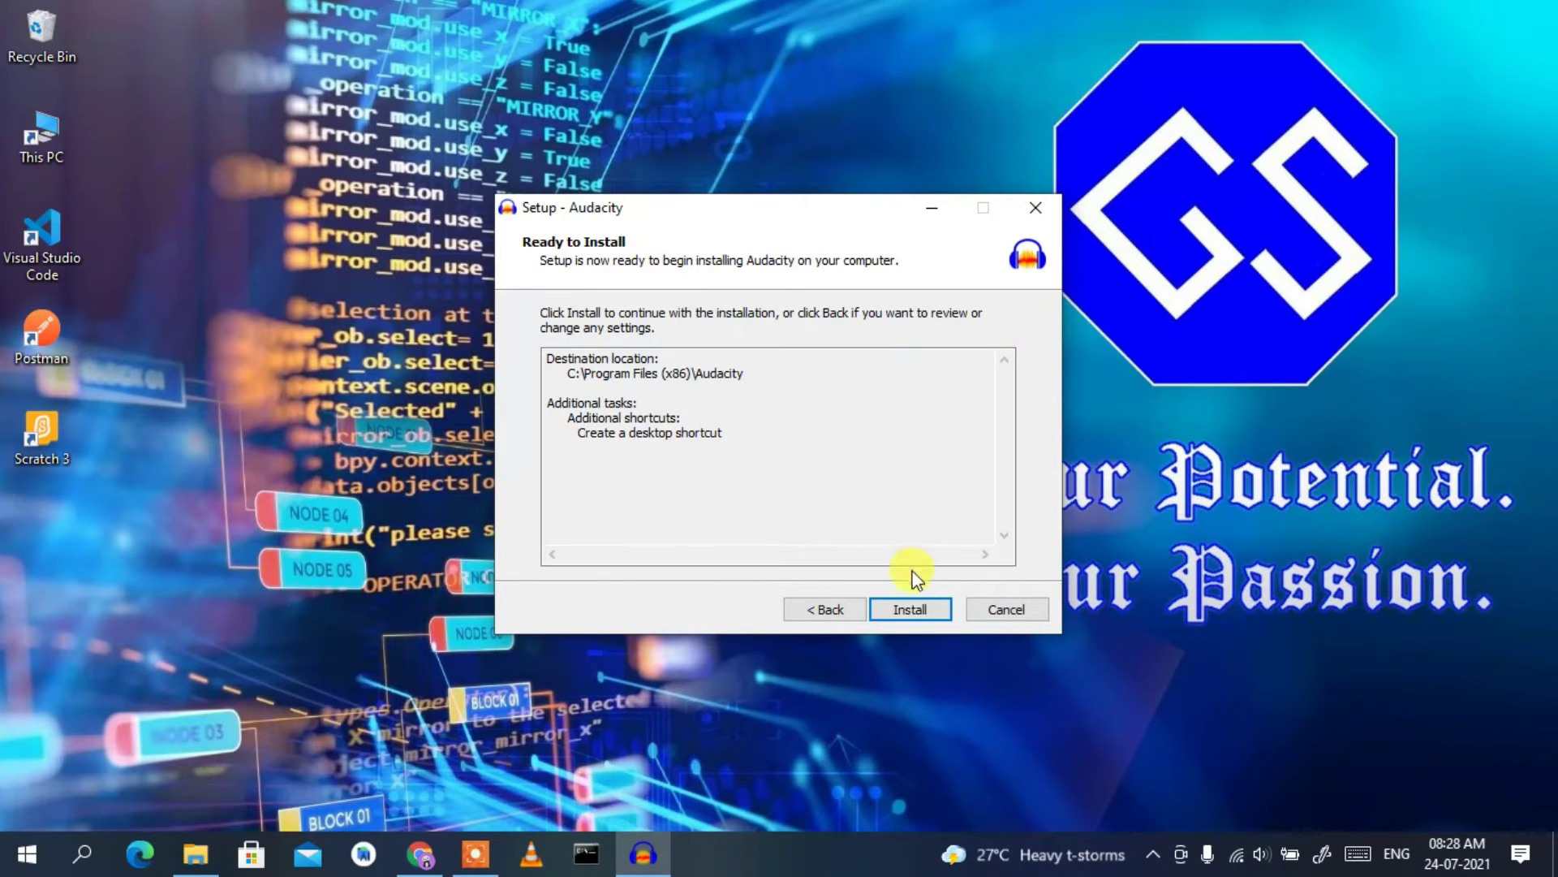
Step: Install Audacity 3.0.2, pass the Information page, and finish with launching Audacity
click(908, 613)
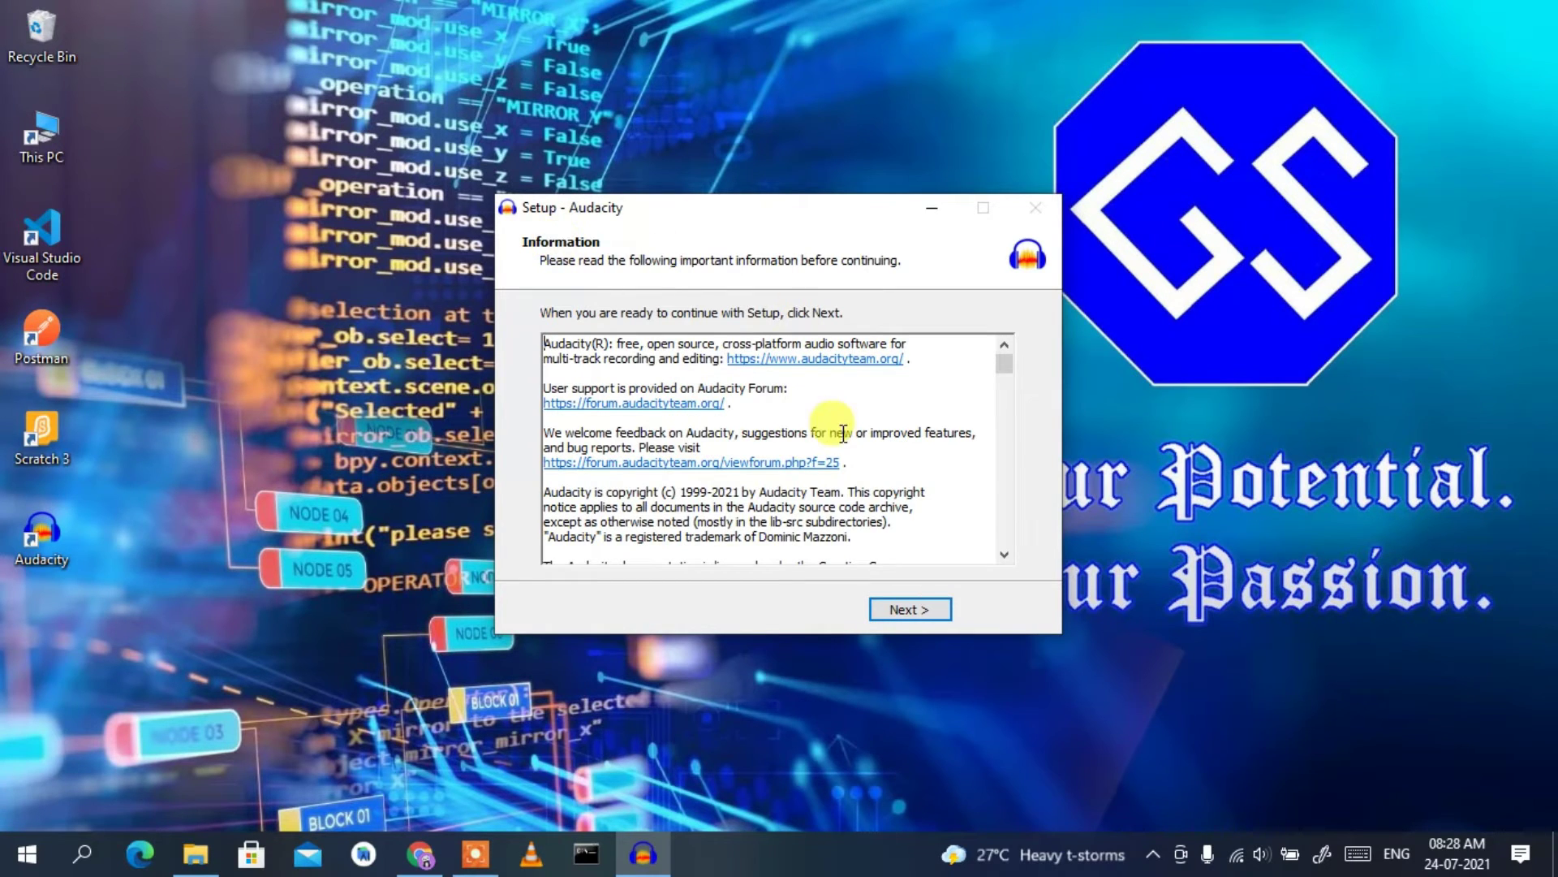
scroll(947, 424, down, 3)
click(895, 610)
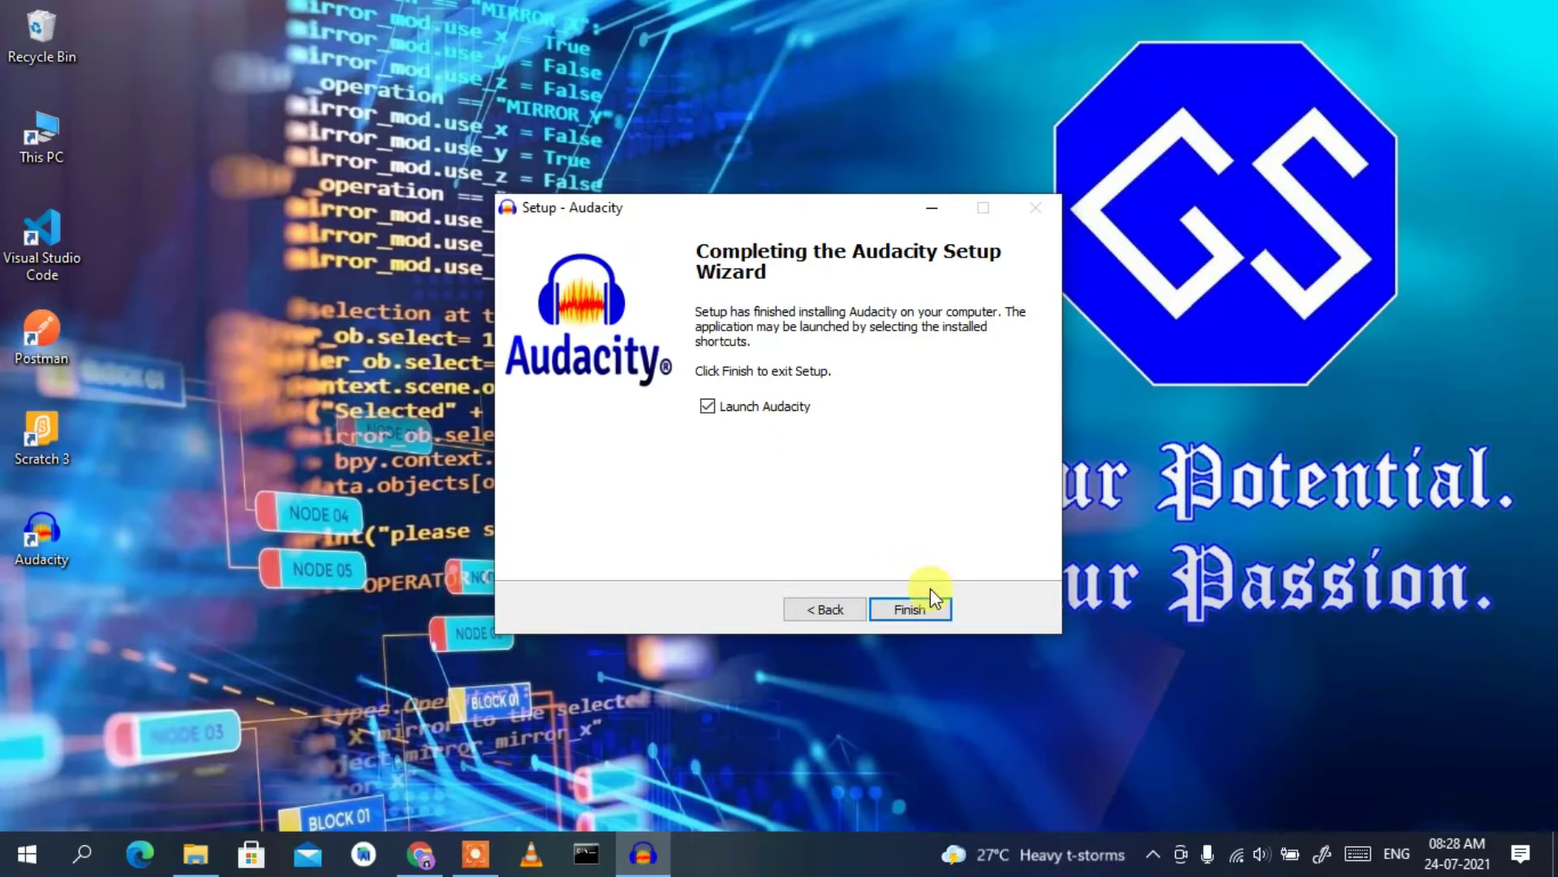
click(923, 610)
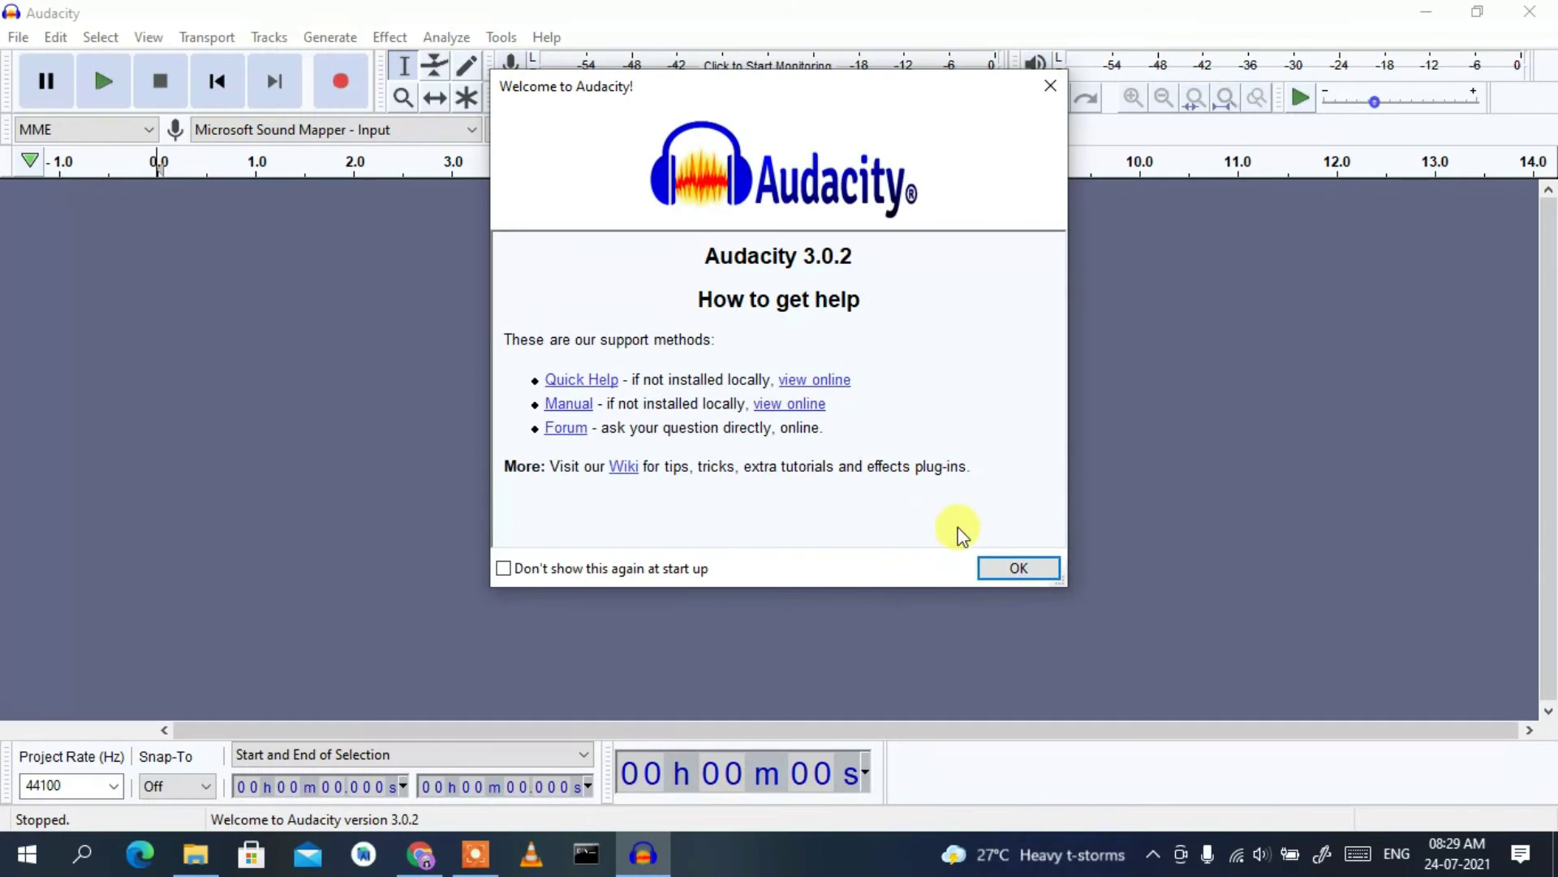
Step: Close the Welcome to Audacity dialog with OK
click(1013, 573)
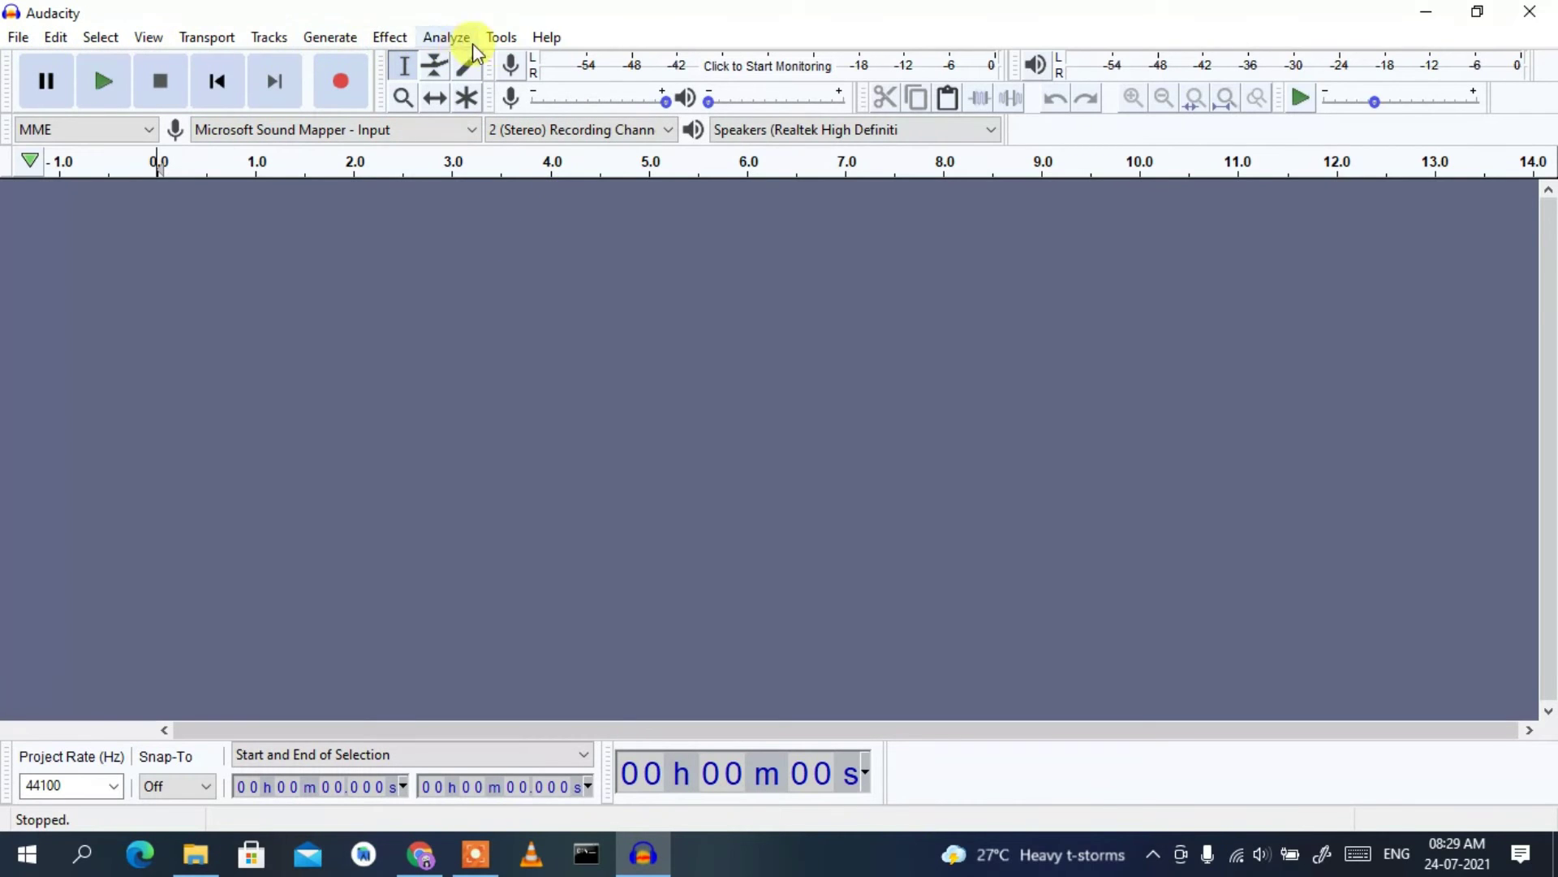
click(384, 41)
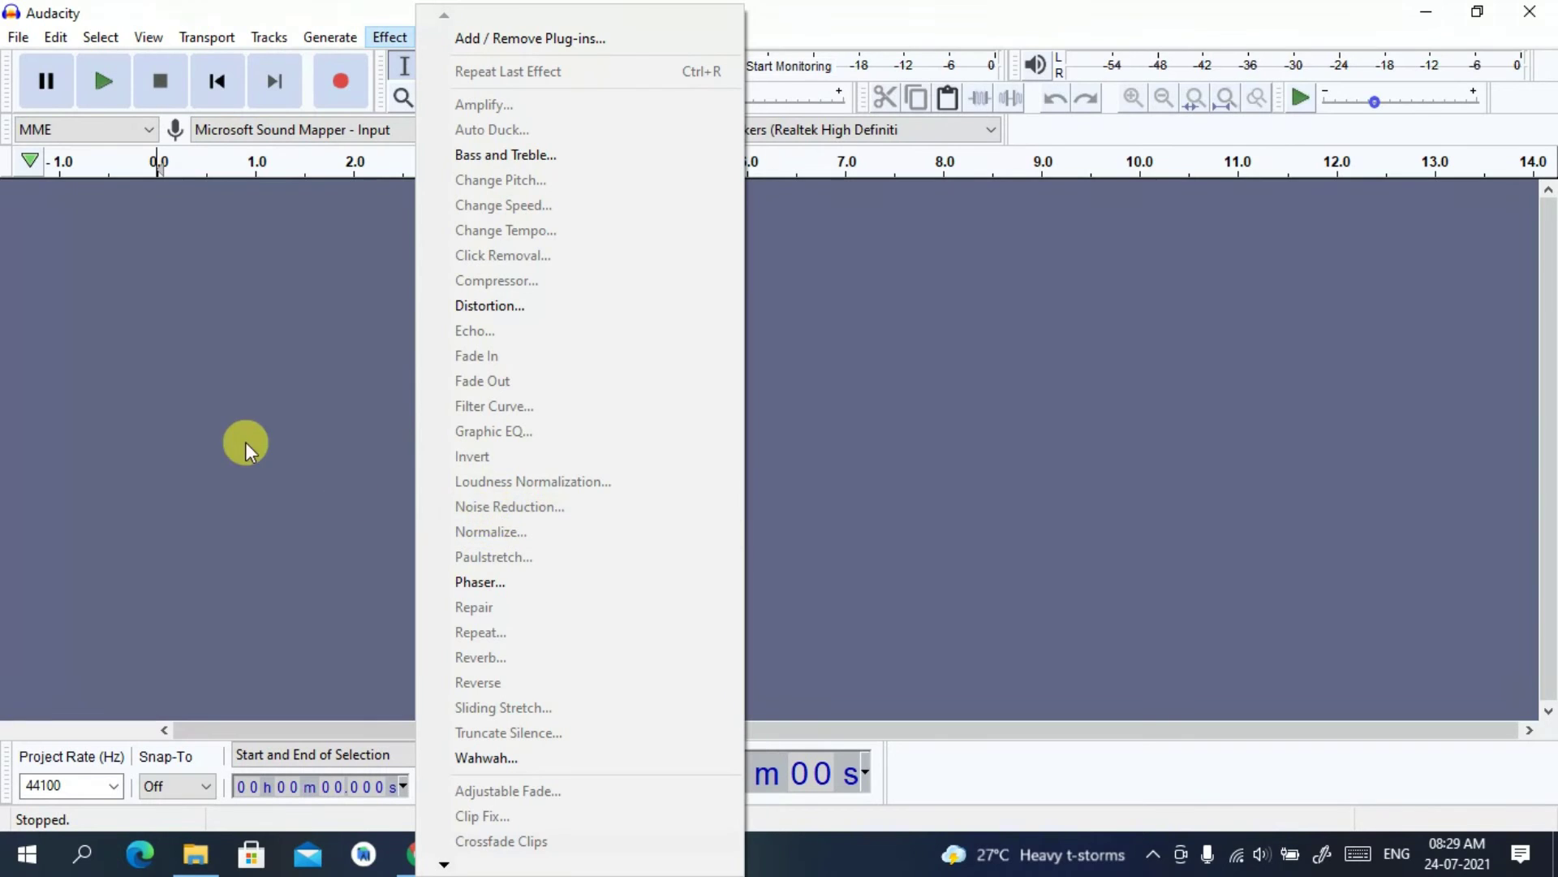
click(396, 298)
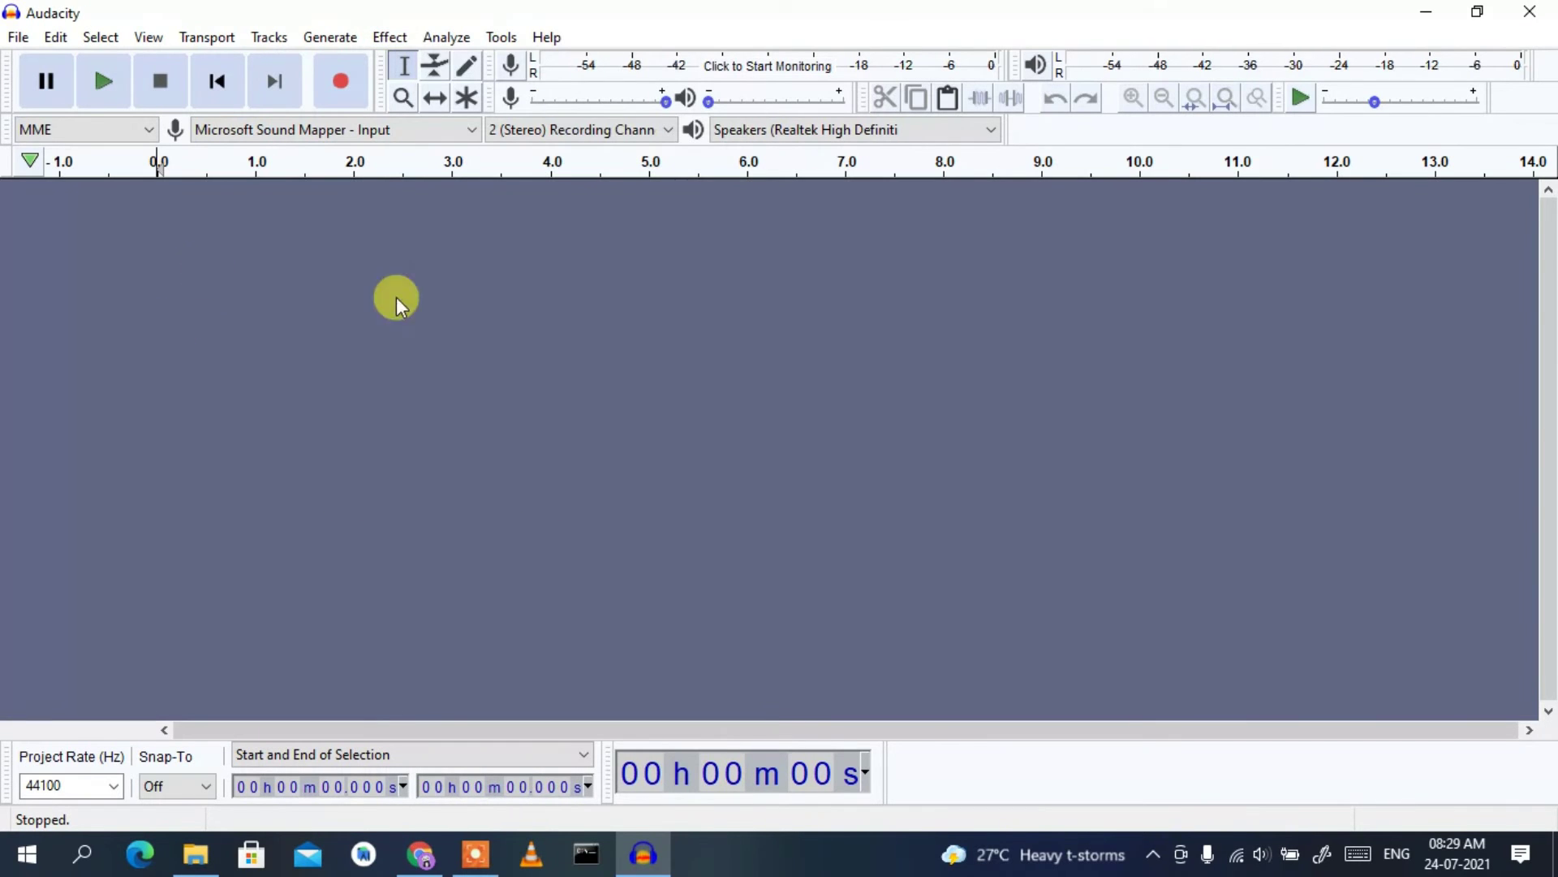
click(379, 38)
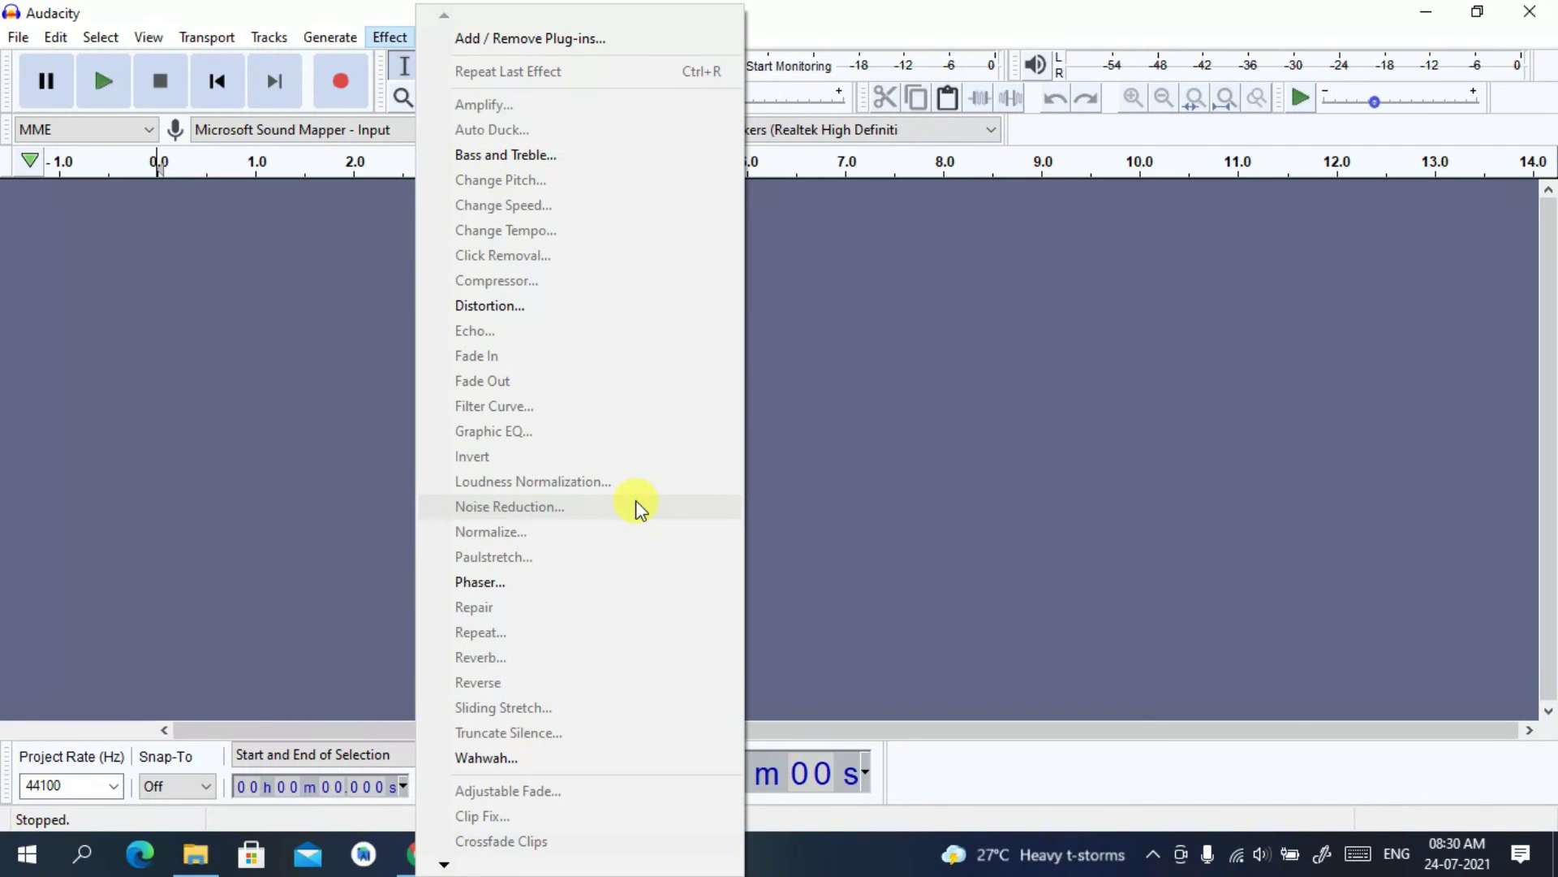
click(812, 439)
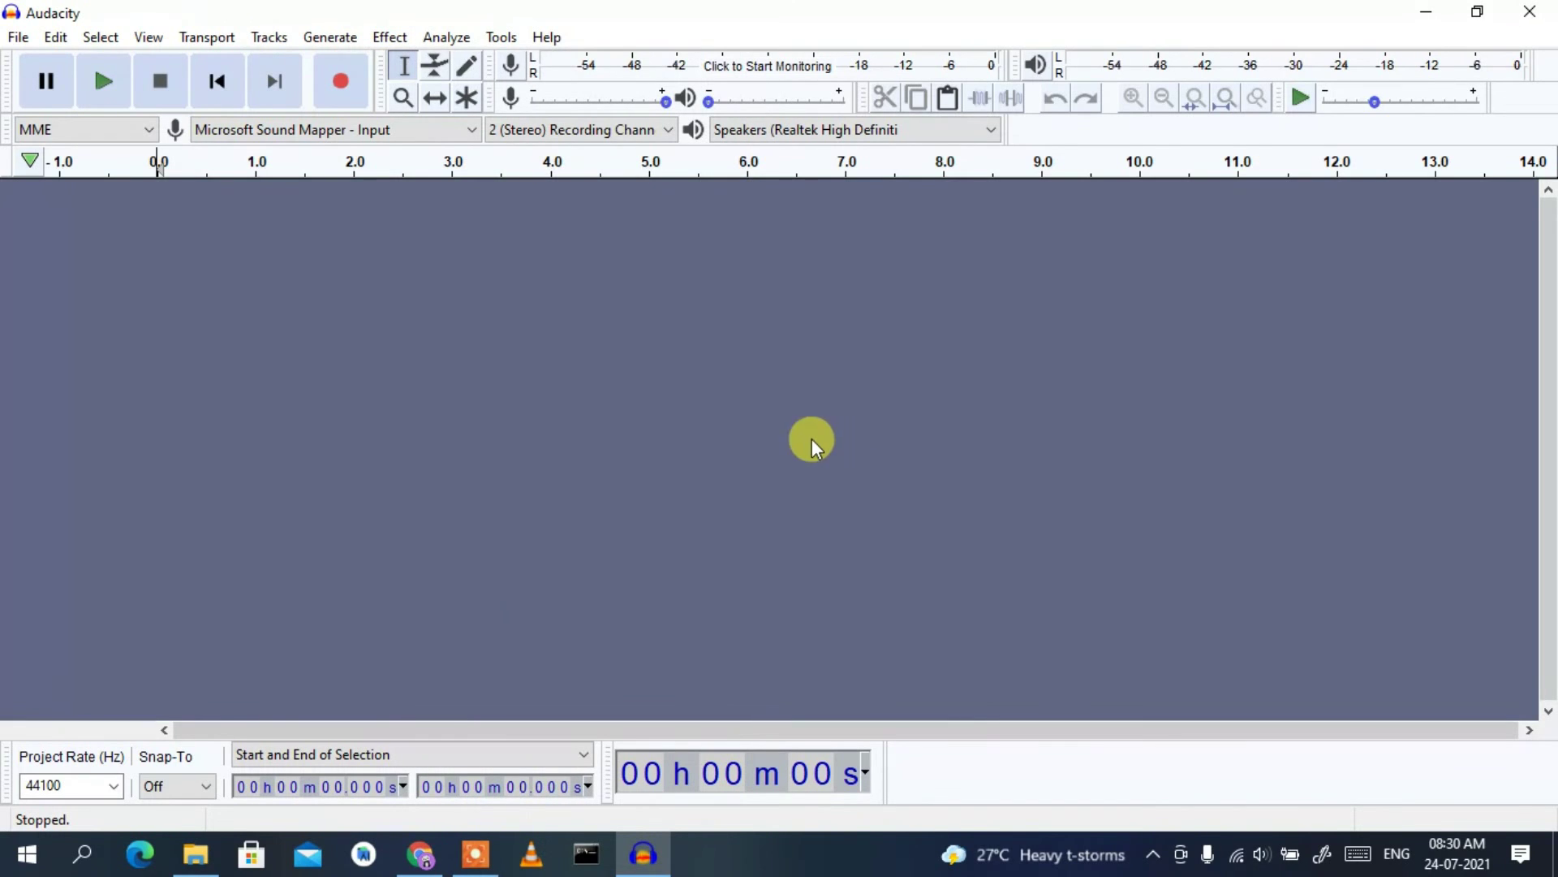